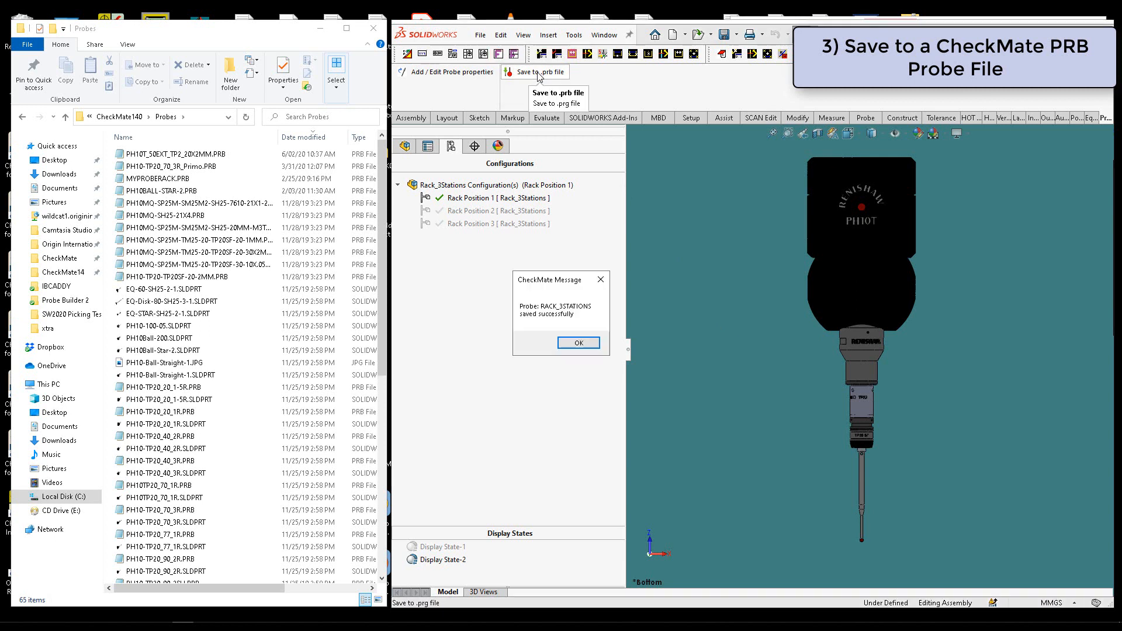
Step: Load the RACK_3STATIONS.PRB probe file into the Renishaw block part and bring up the group listing
left_click(579, 342)
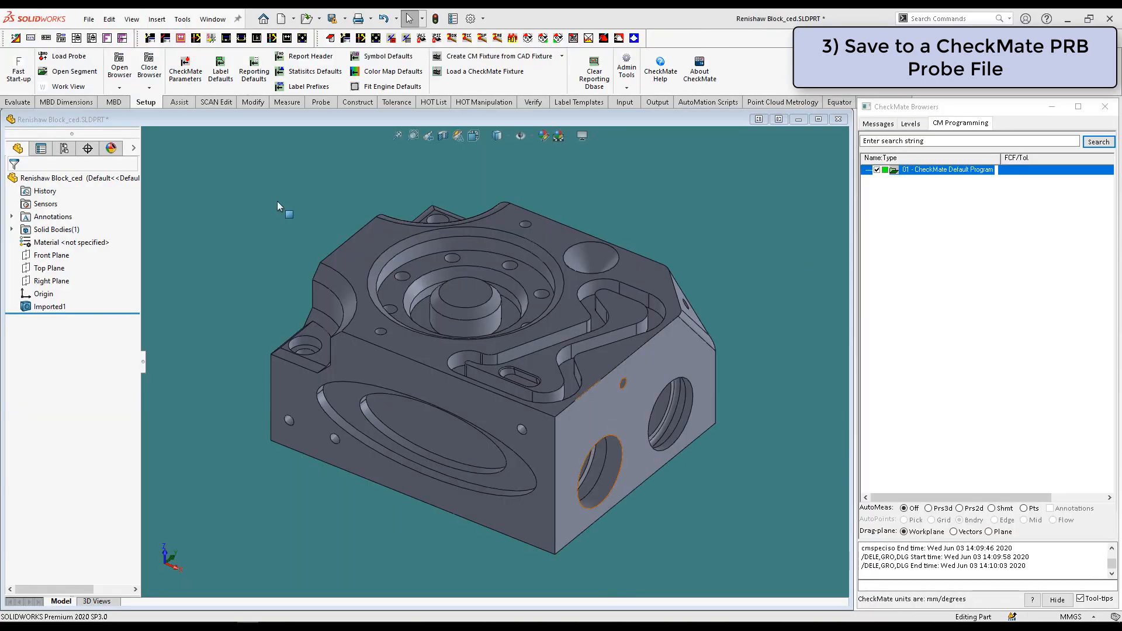
left_click(79, 58)
left_click(561, 264)
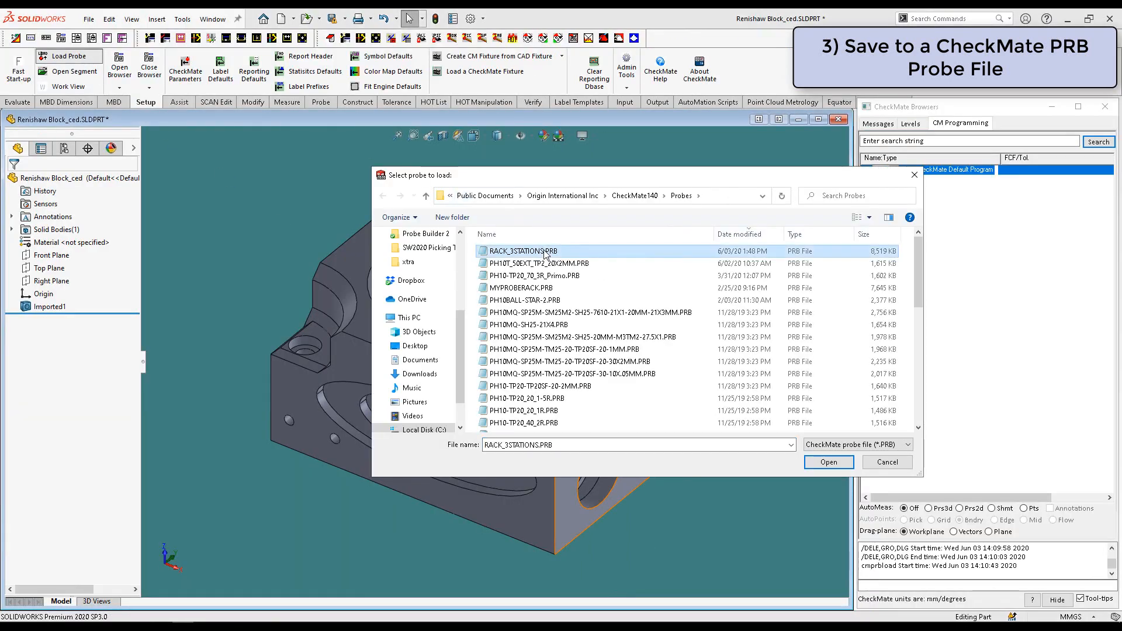
left_click(829, 462)
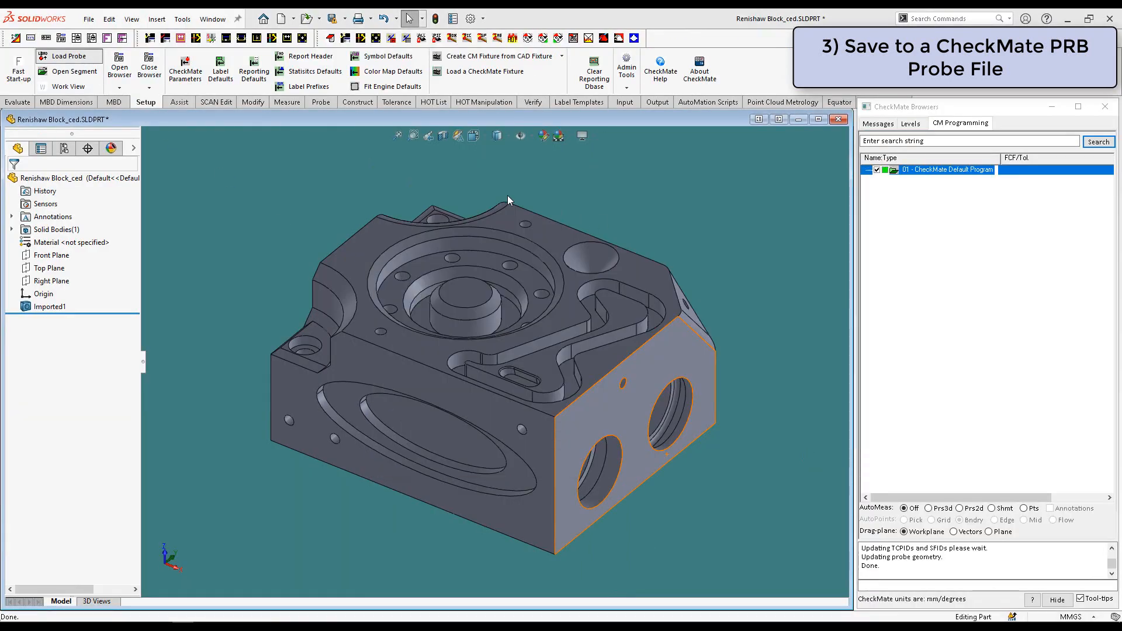
left_click(179, 102)
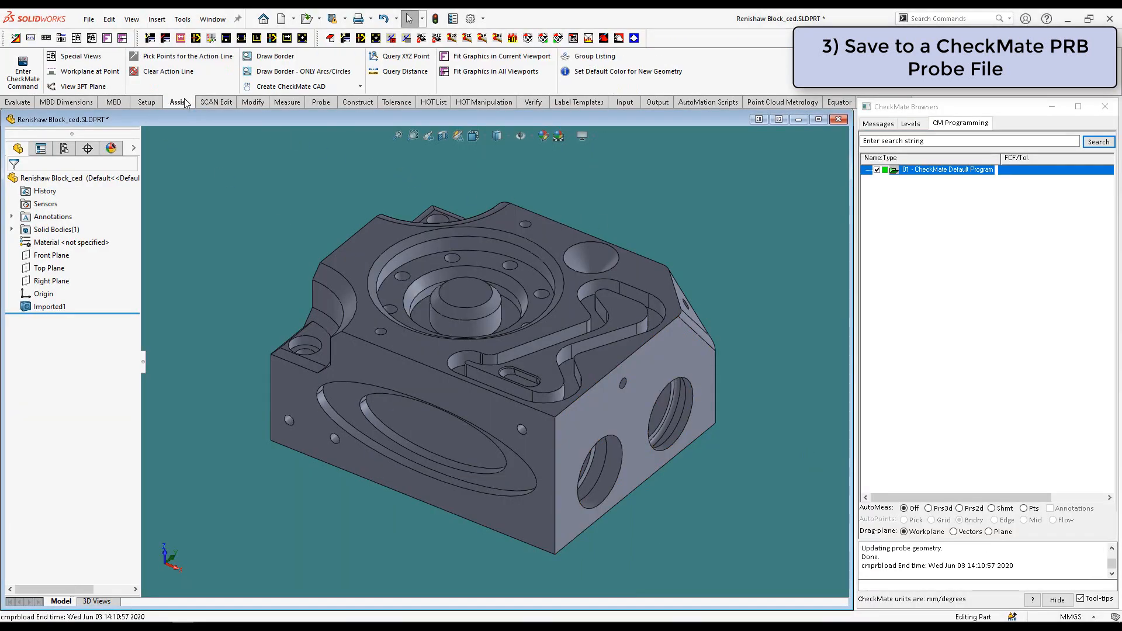
left_click(605, 59)
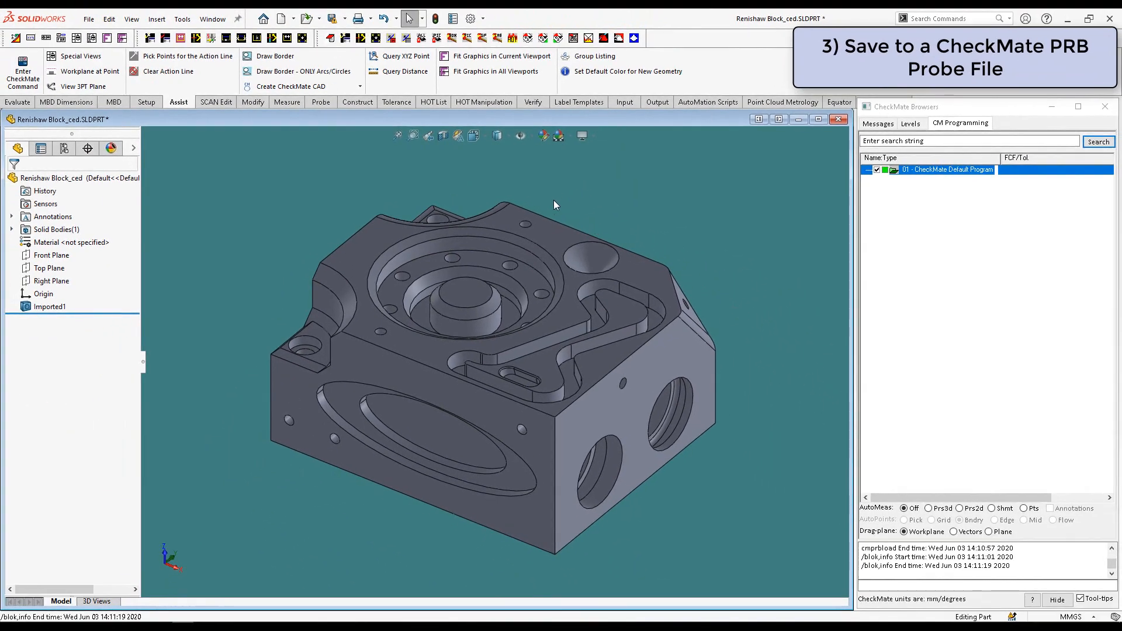
Step: Edit the angles and tips of the RACK_3STATIONS probe, adding position 001 with tip 1
left_click(321, 103)
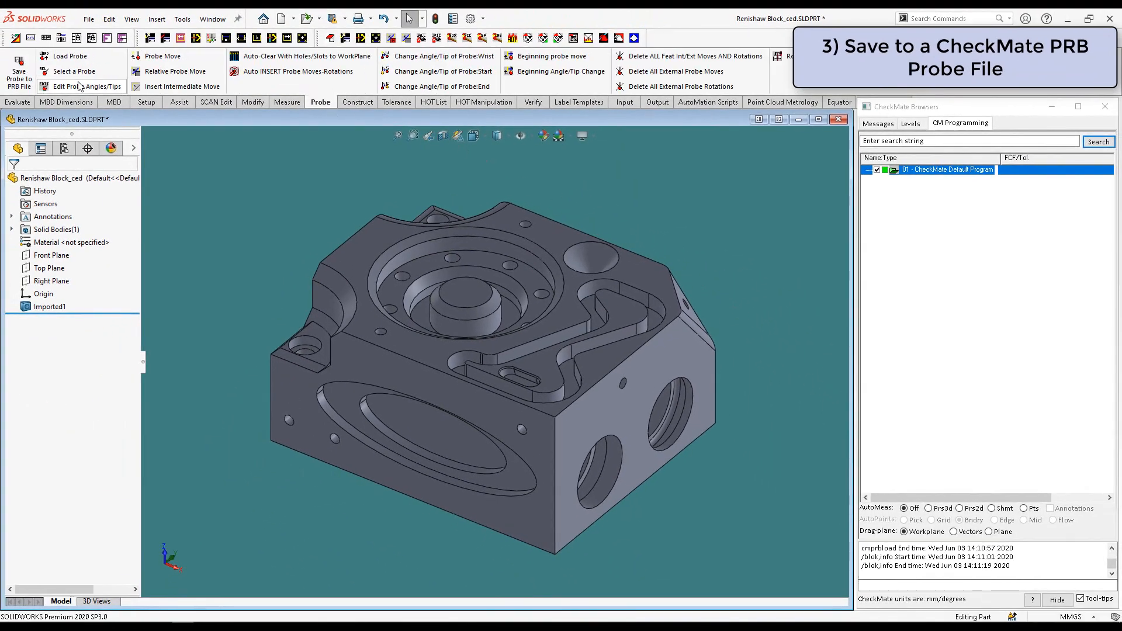
left_click(75, 88)
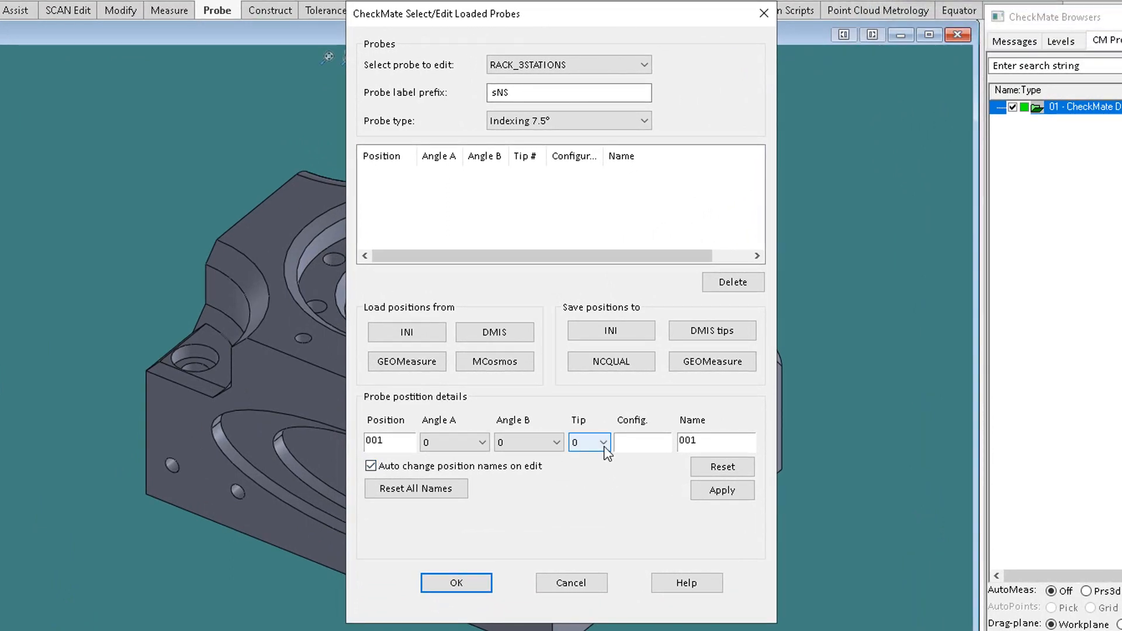
left_click(605, 448)
left_click(596, 471)
left_click(712, 492)
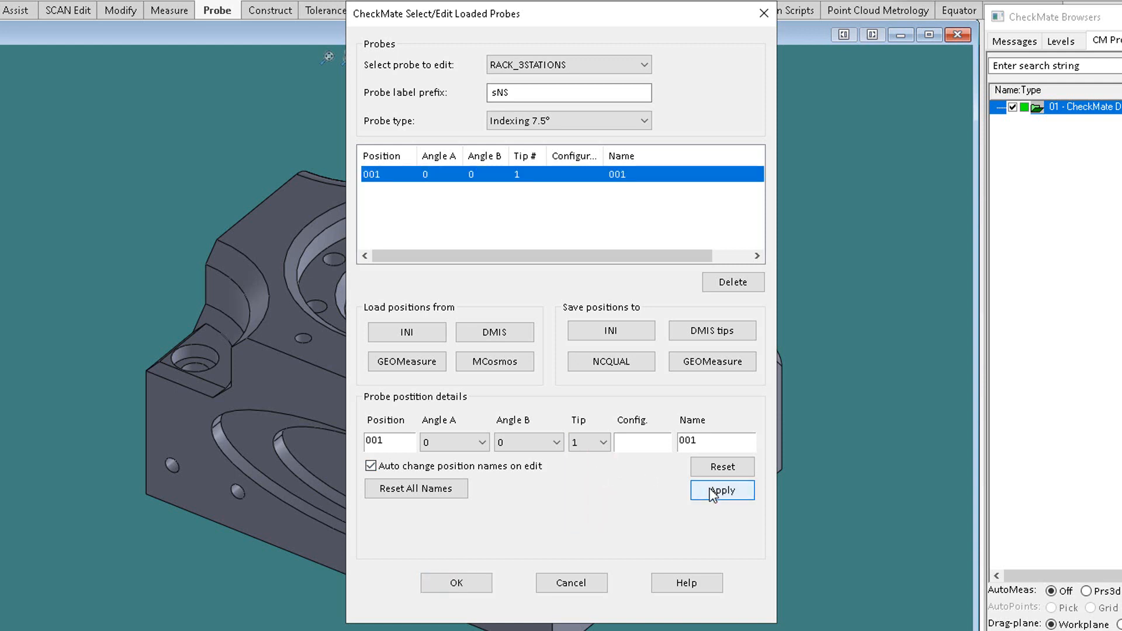
Step: Add probe position 010 with configuration C2, keeping tip 1
left_click(403, 444)
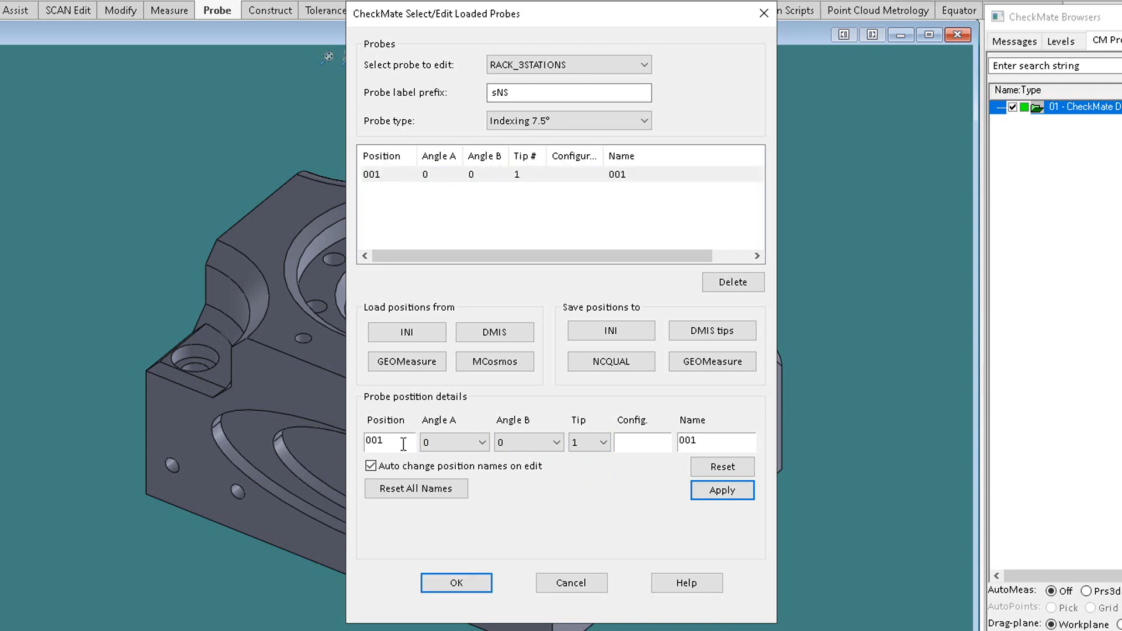
key("BackSpace")
key("BackSpace")
type("10")
type("C2")
left_click(722, 492)
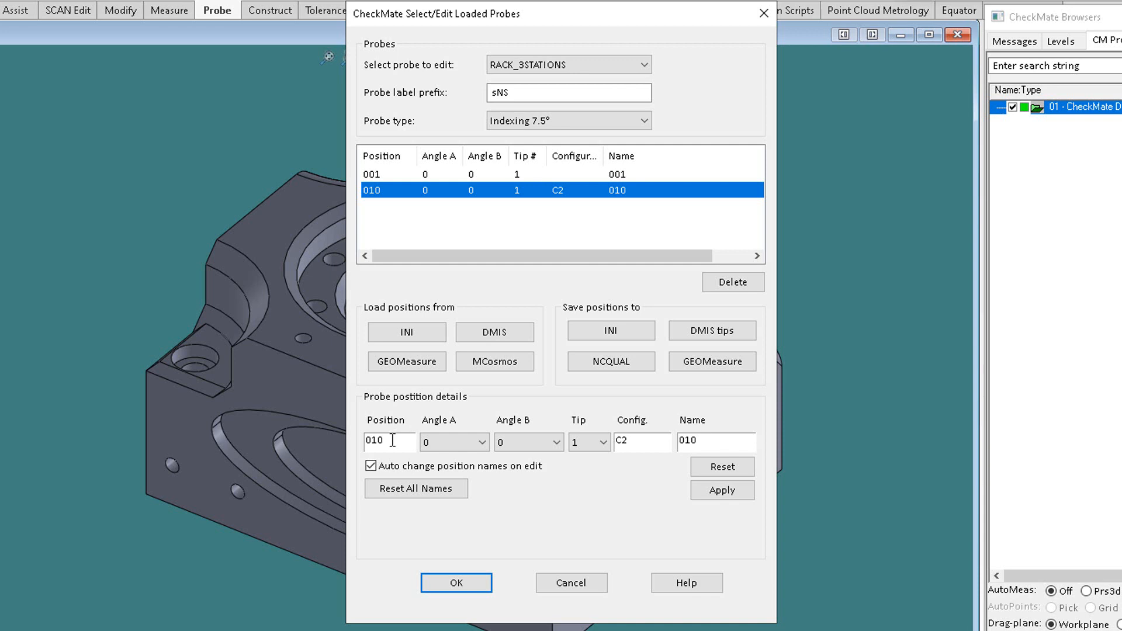
Step: Add probe position 020 with tip 2 and configuration C3
left_click_drag(393, 440, 358, 443)
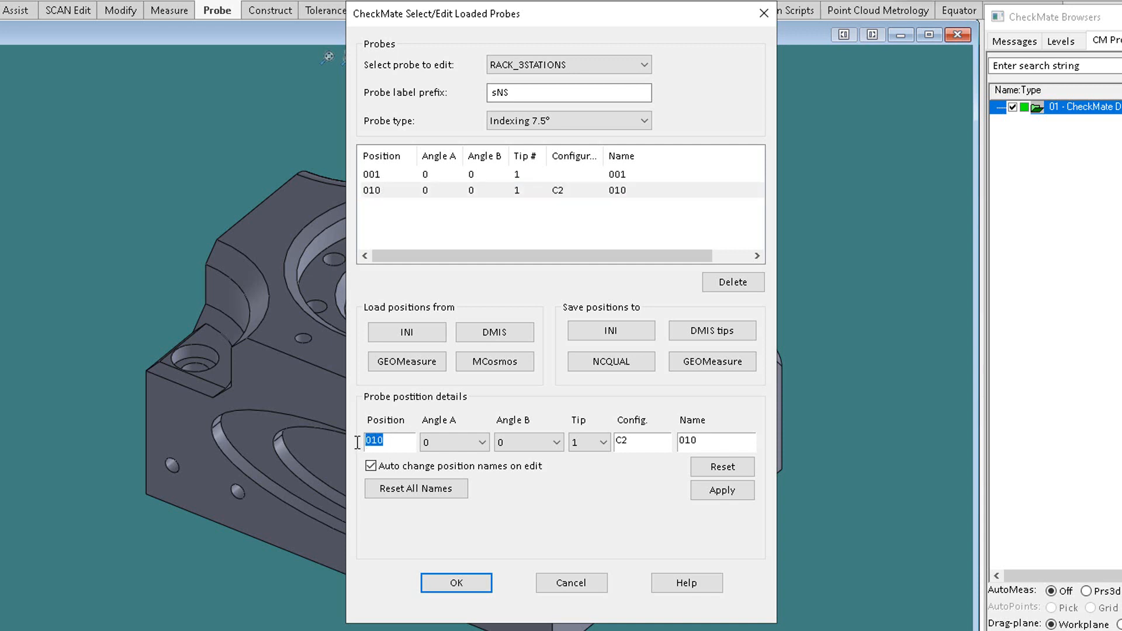
type("20")
left_click(627, 440)
left_click(604, 442)
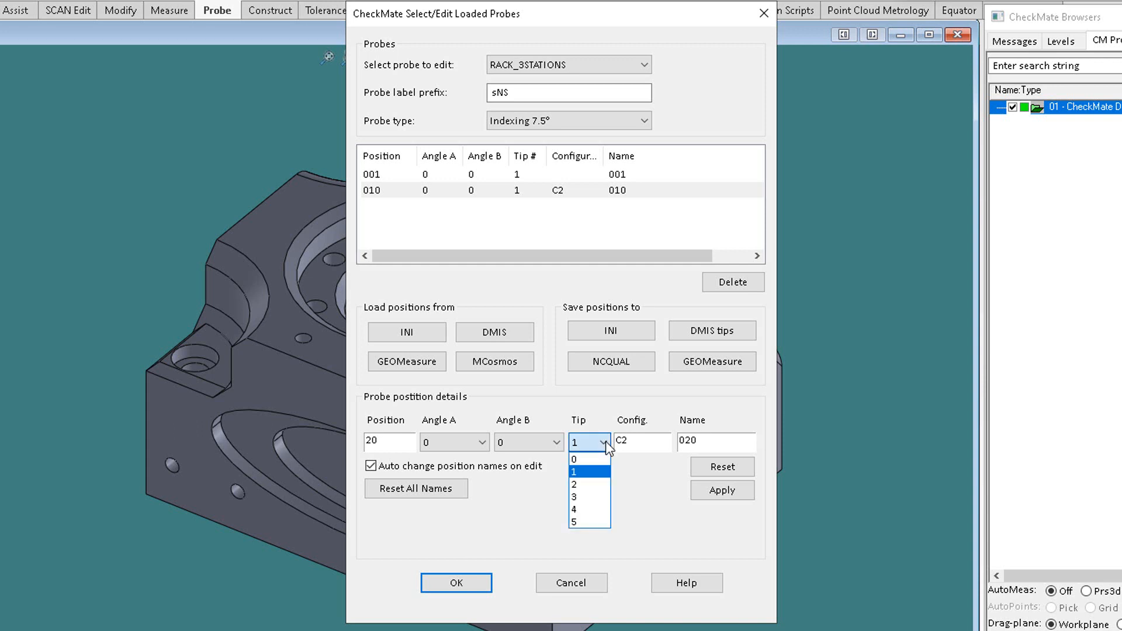
left_click(597, 485)
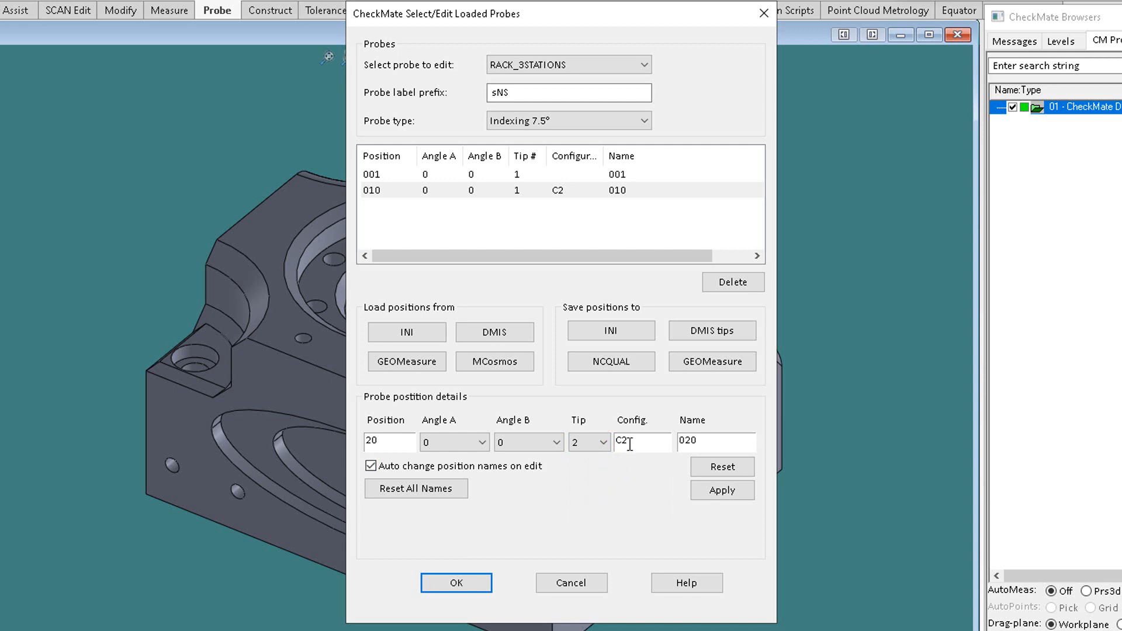
key("BackSpace")
type("3")
left_click(702, 495)
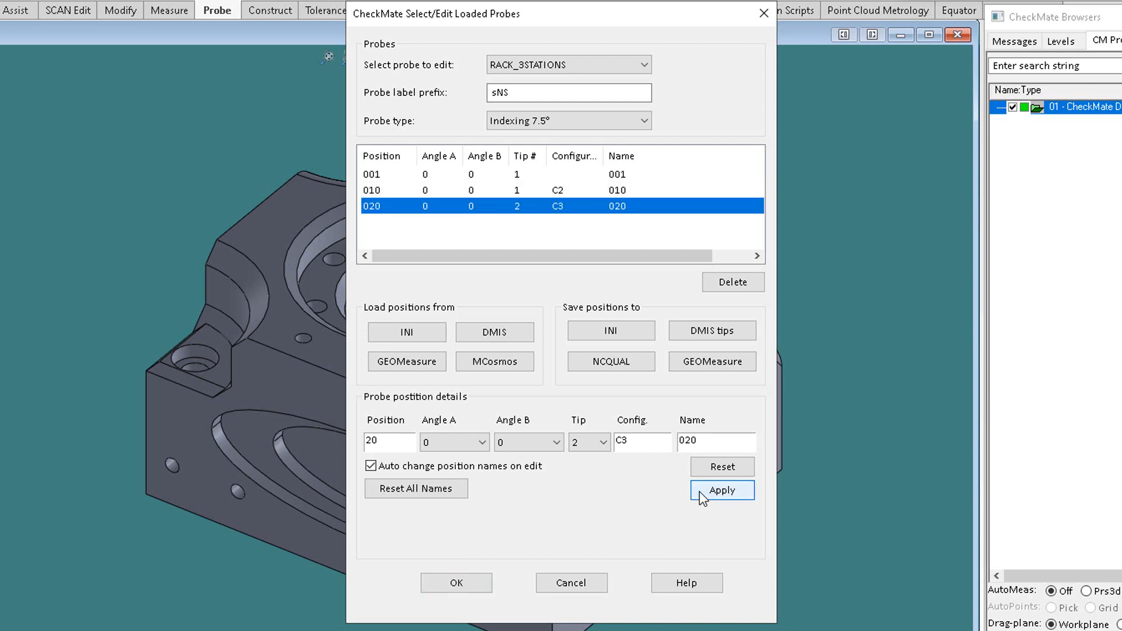
Step: Add probe position 021 with tip 3, keeping configuration C3
left_click(604, 443)
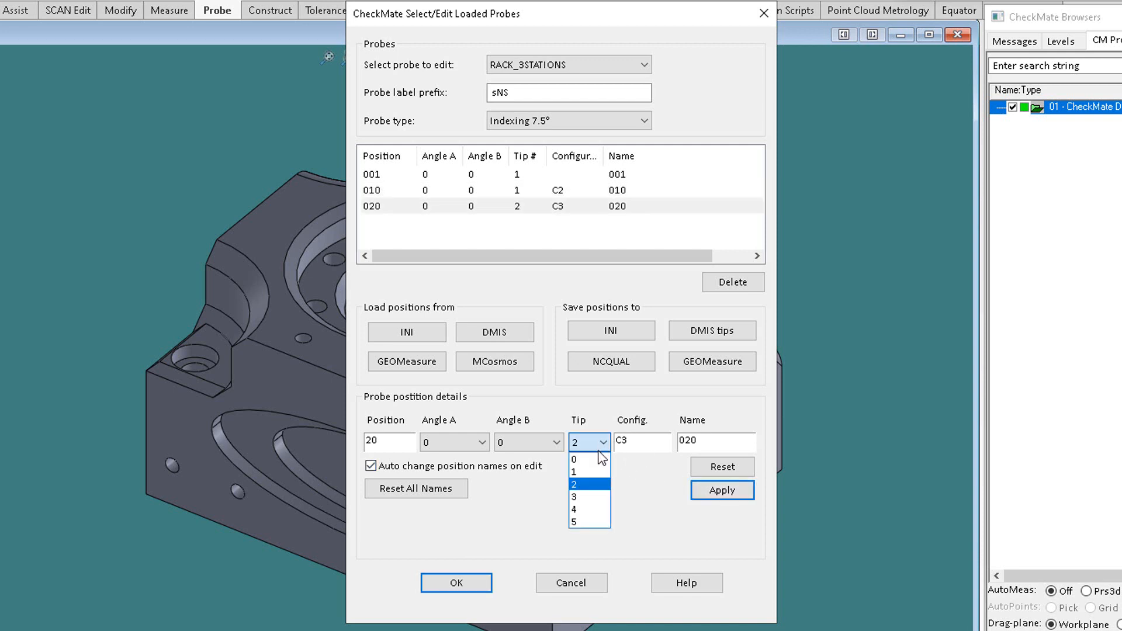
left_click(593, 498)
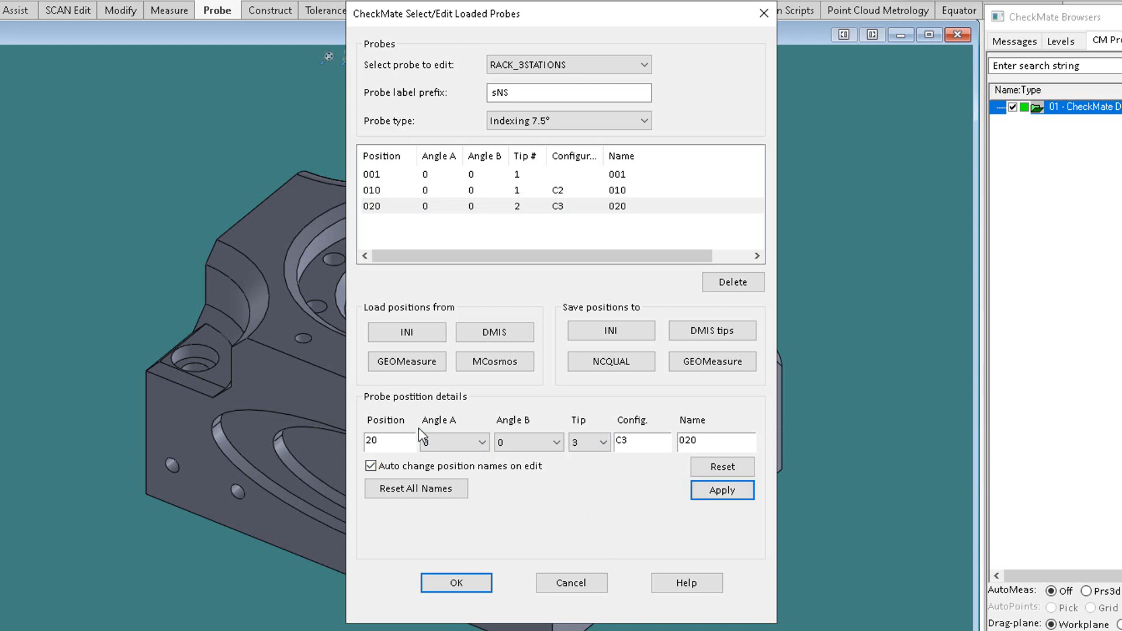
left_click(393, 439)
key("BackSpace")
type("1")
left_click(706, 495)
Step: Add probe position 022 with tip 4, keeping configuration C3
left_click(388, 446)
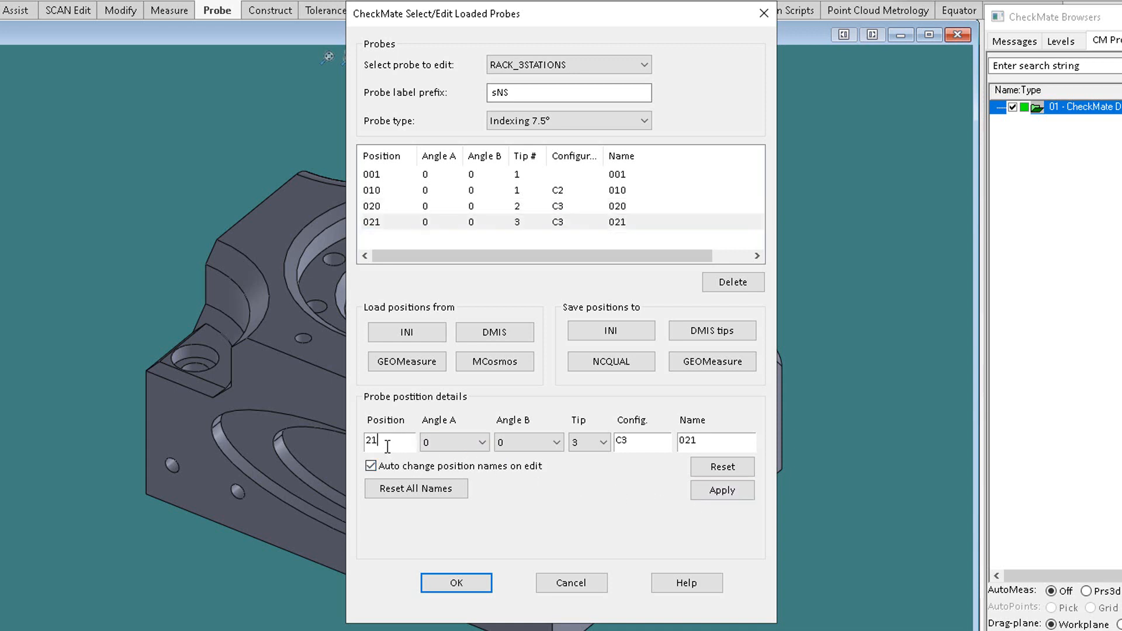
key("BackSpace")
type("2")
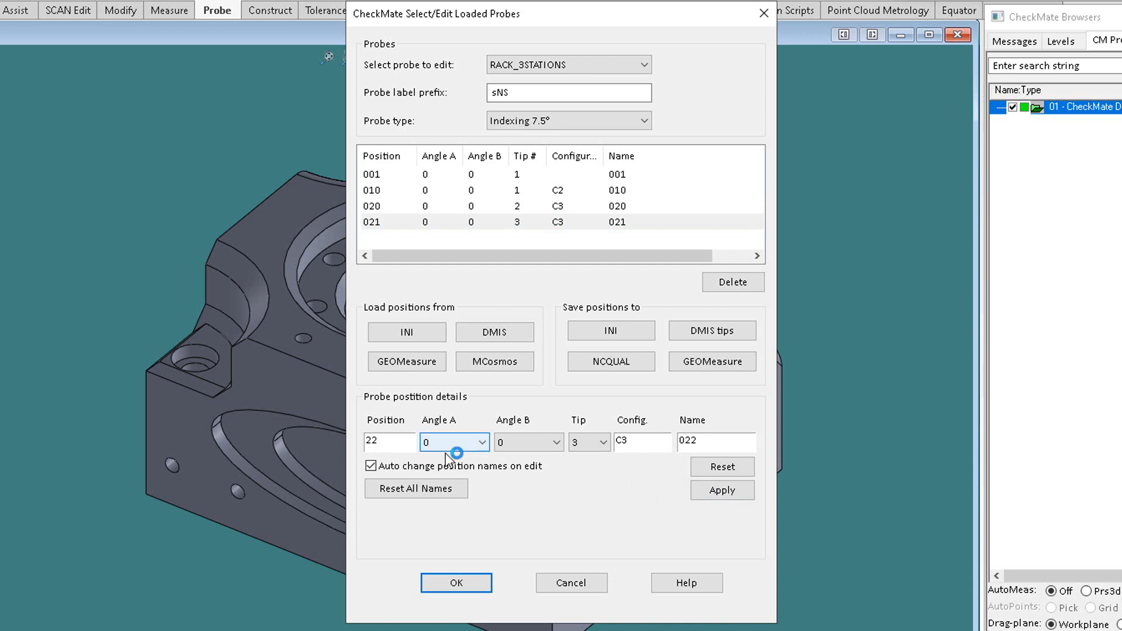
left_click(603, 445)
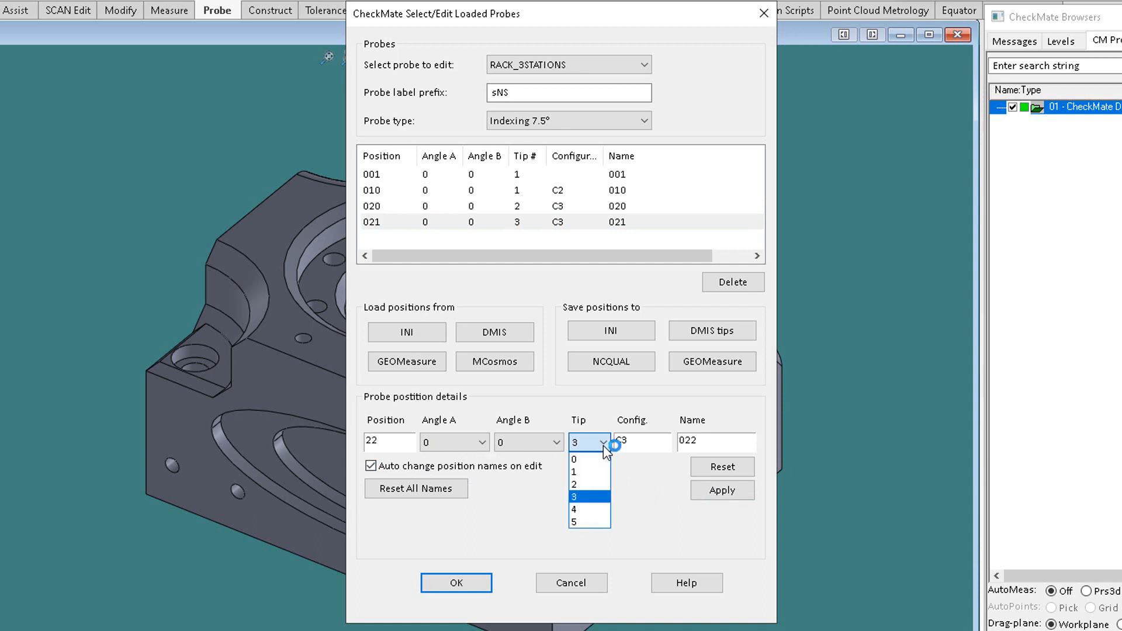
left_click(592, 510)
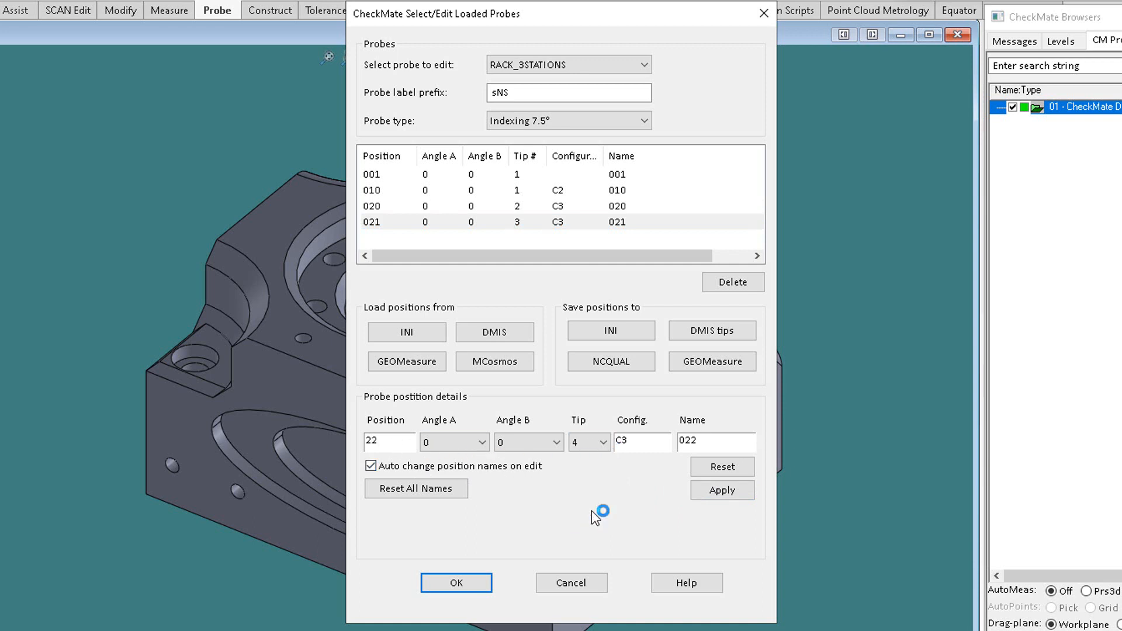
left_click(722, 491)
Step: Add probe position 023 with tip 5 in configuration C3 and accept the probe edits
left_click(395, 440)
key("BackSpace")
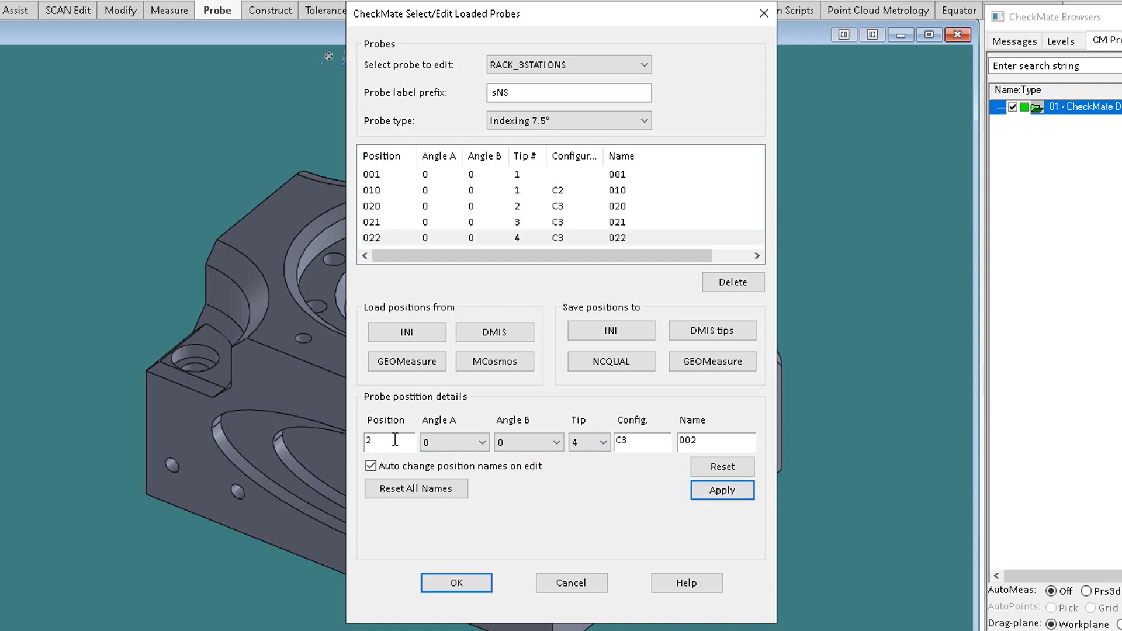
type("3")
left_click(603, 442)
left_click(592, 522)
left_click(713, 496)
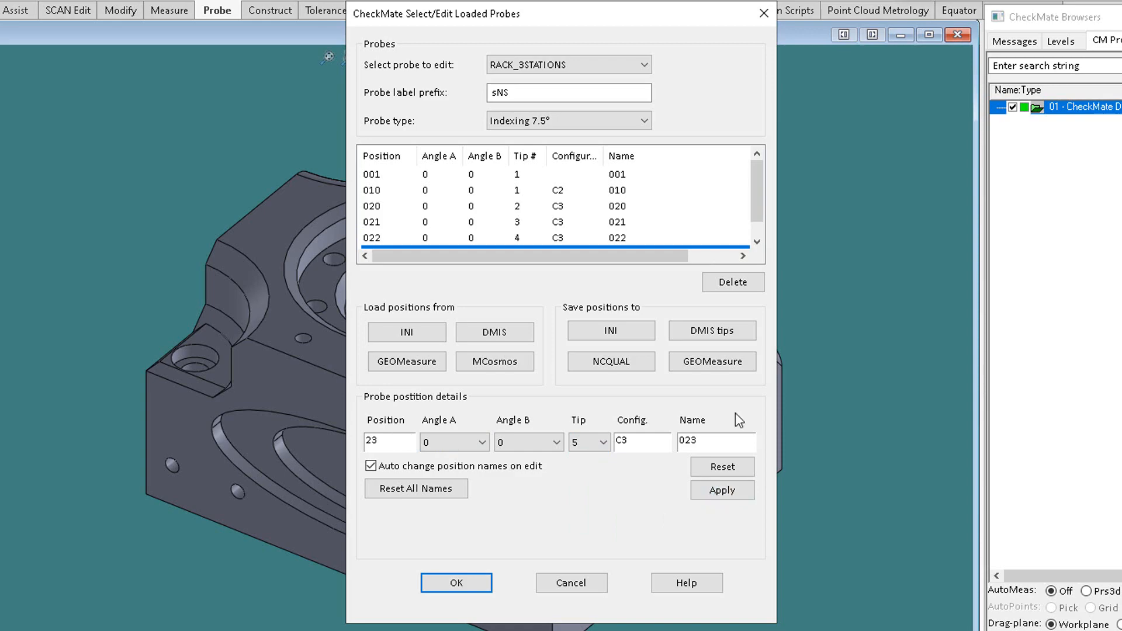
mouse_move(756, 202)
left_mouse_down()
mouse_move(759, 219)
mouse_move(751, 201)
left_mouse_up()
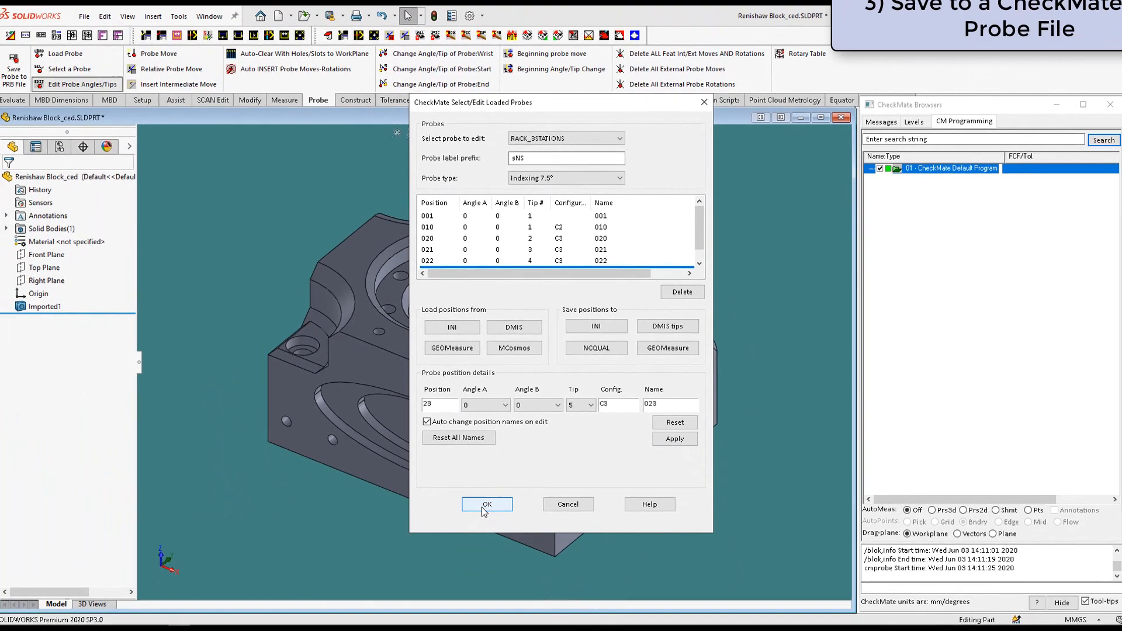
left_click(475, 558)
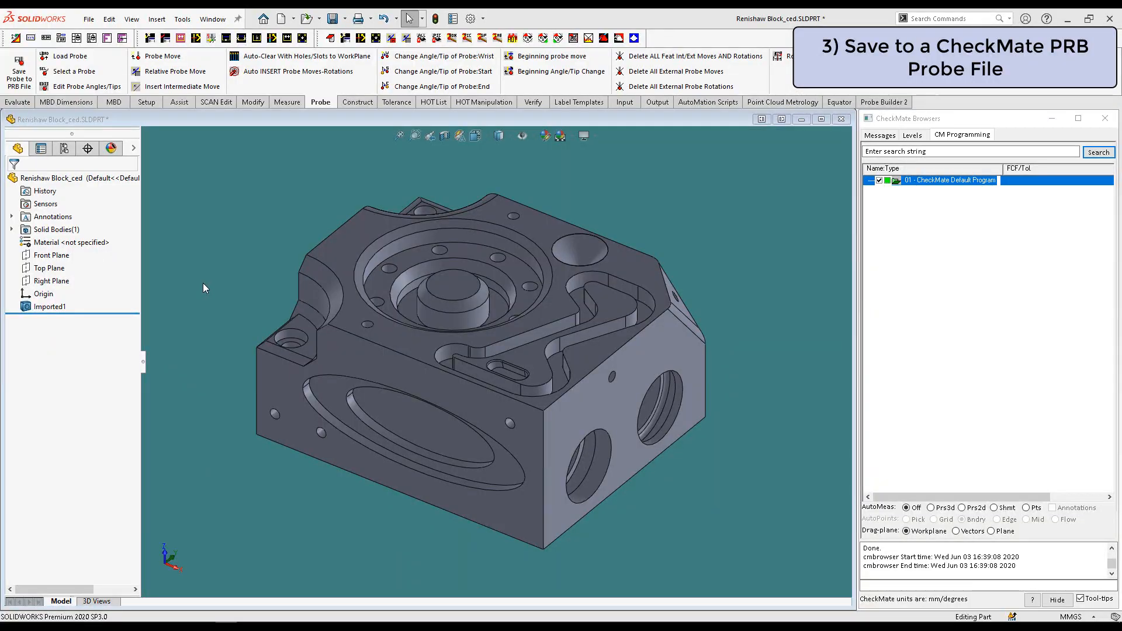
Step: Save the RACK_3STATIONS probe group to a PRB probe file
left_click(19, 73)
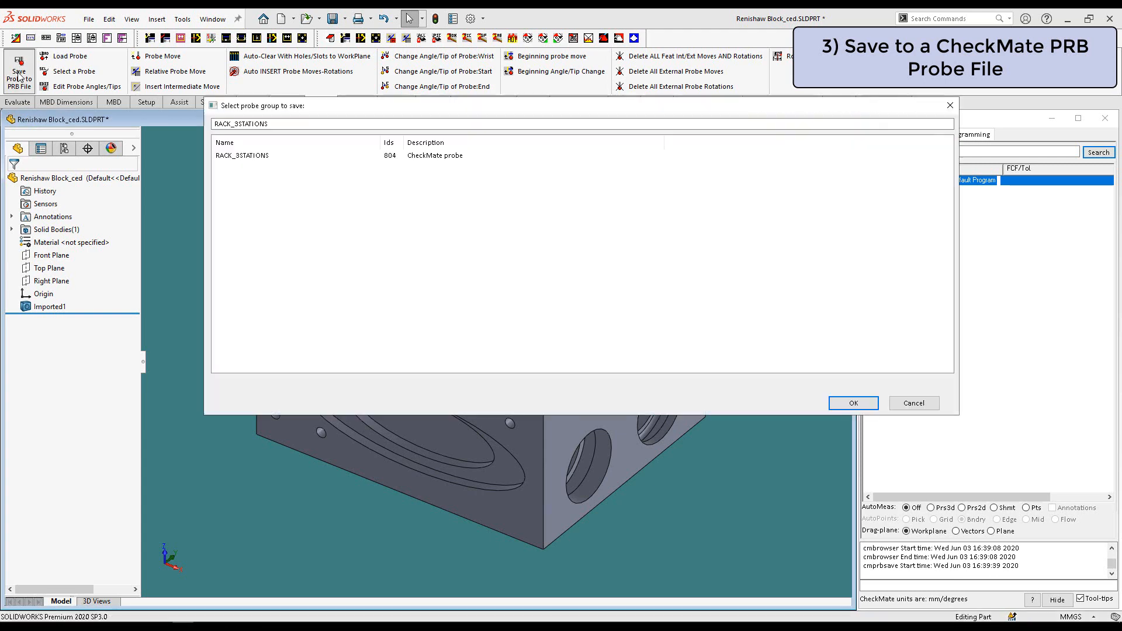
left_click(241, 156)
left_click(853, 403)
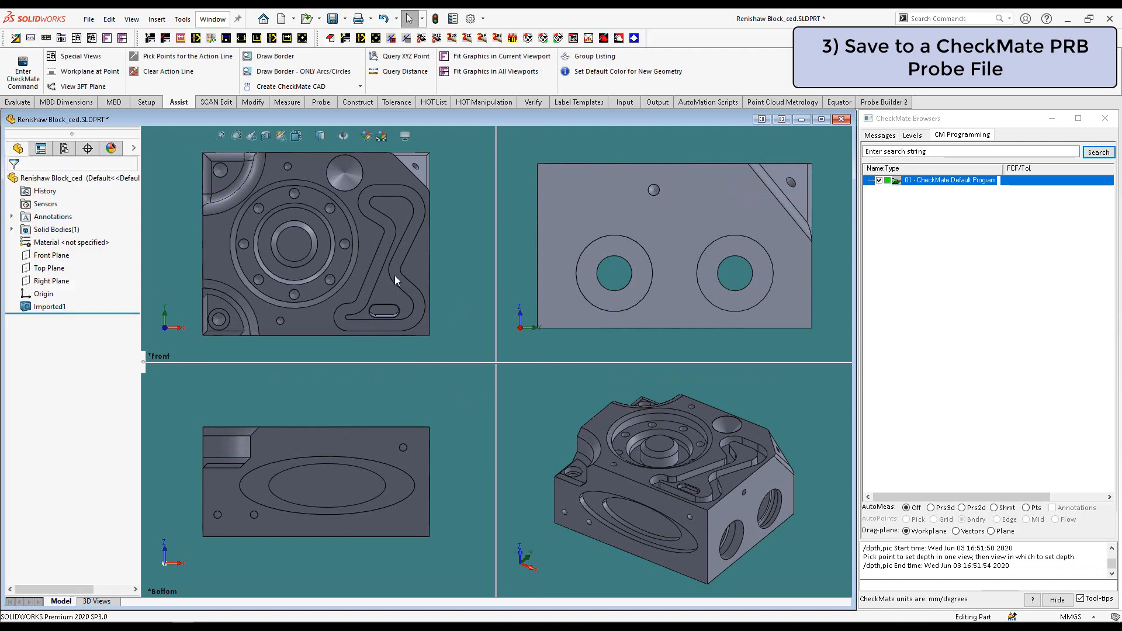
Step: Insert a probe change by its end point beyond the block's chamfered corner in the Front view, using position 001
middle_click_drag(444, 212, 444, 274, "ctrl")
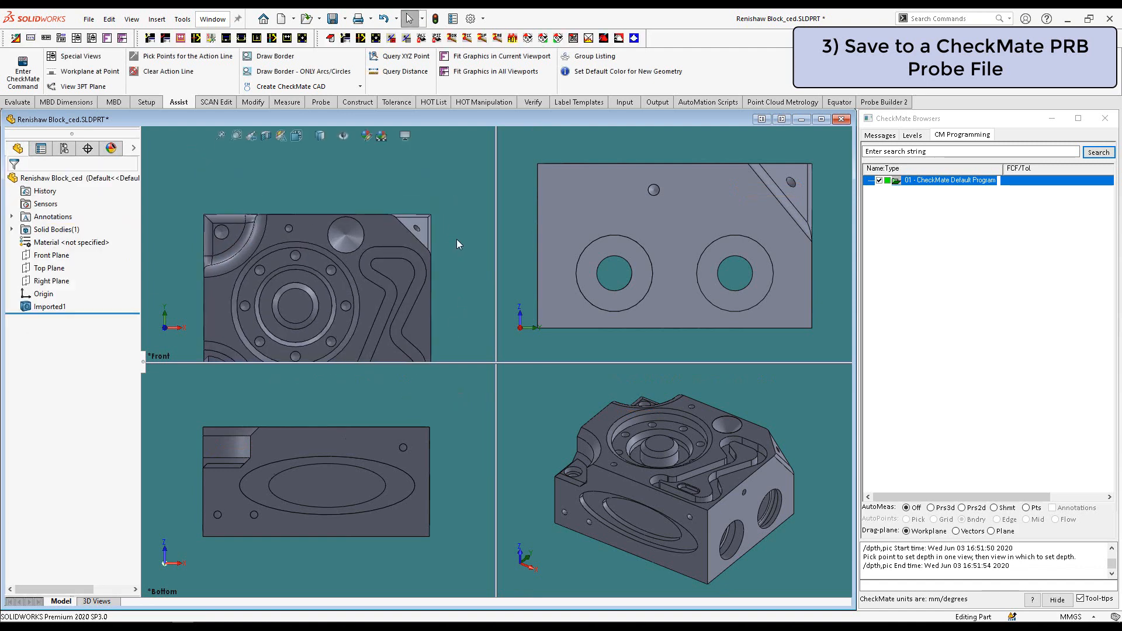
left_click(320, 103)
left_click(415, 86)
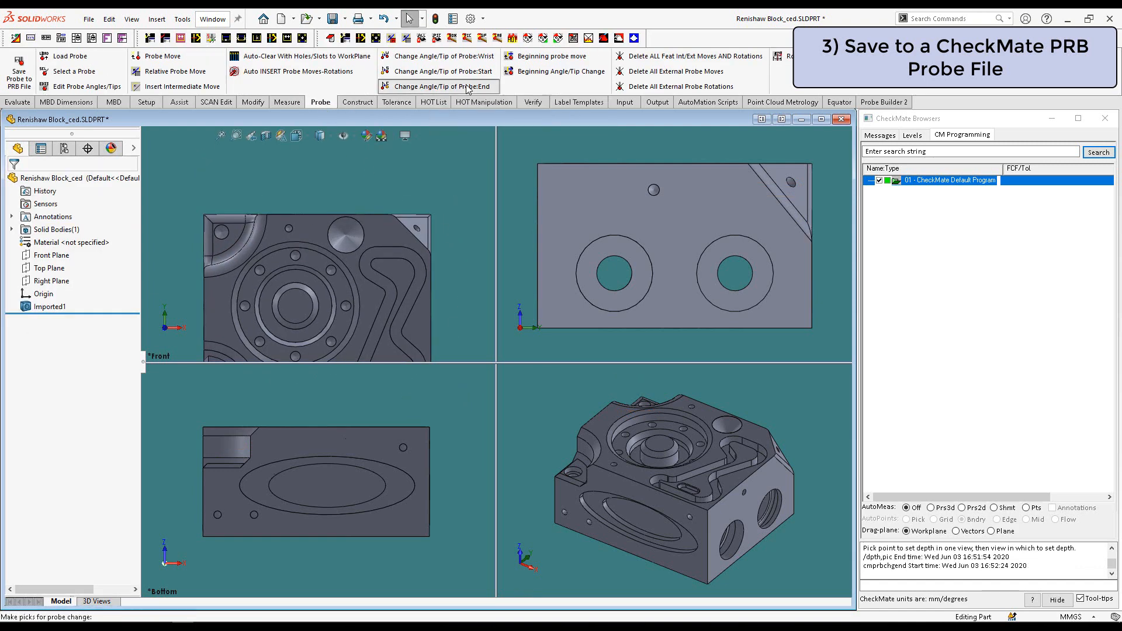
left_click(457, 183)
right_click(457, 184)
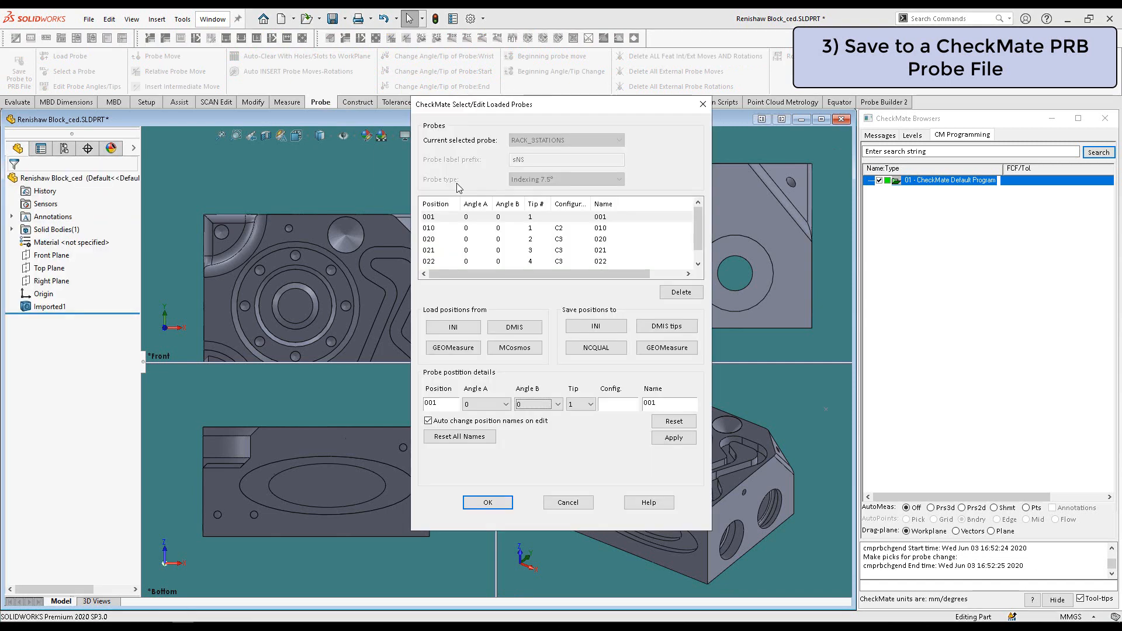
left_click(488, 502)
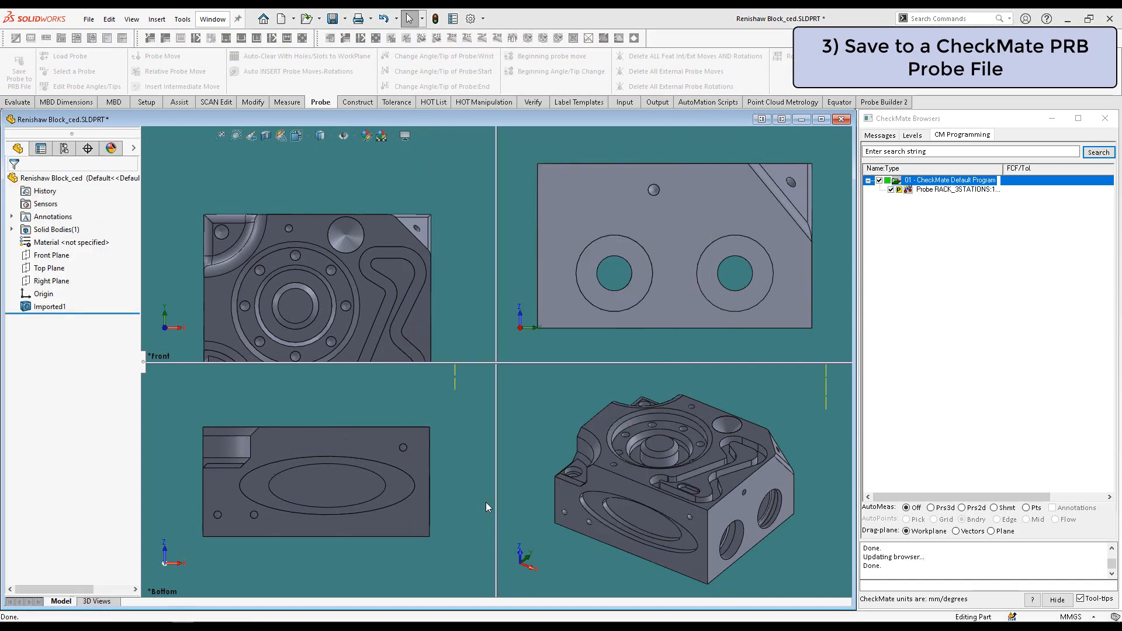
Step: Measure a surface point on the block's top face, beside the curved pocket near the edge below the chamfered corner
left_click(287, 102)
left_click(355, 56)
left_click(422, 308)
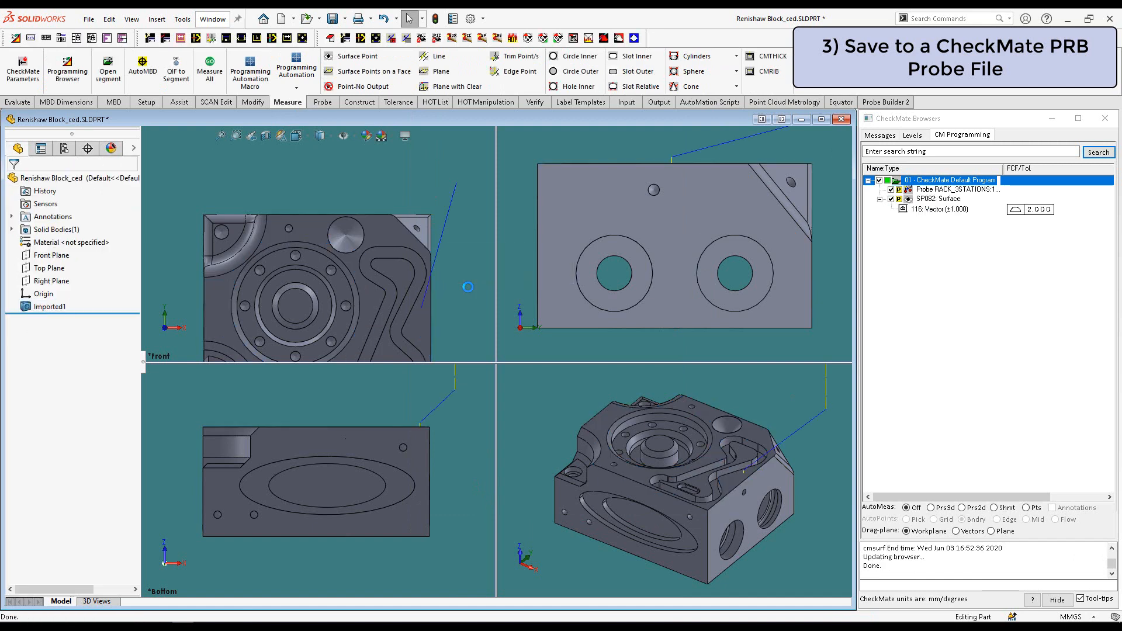
Step: Insert a second probe change by its end point just beyond the block's upper edge in the Front view, using position 010
left_click(322, 103)
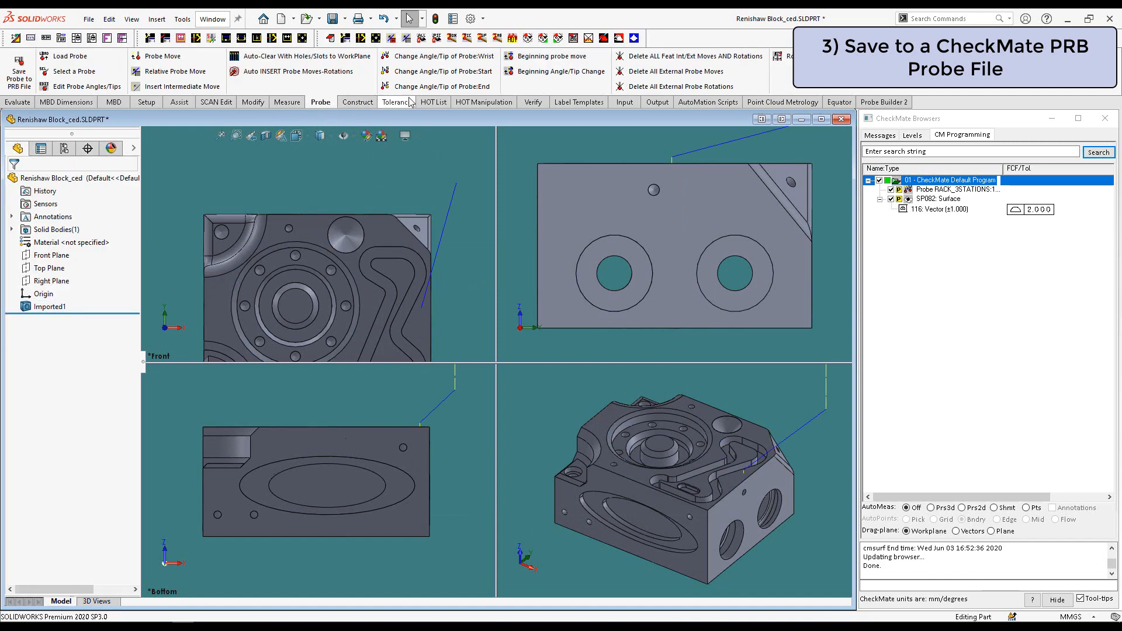
left_click(441, 87)
left_click(322, 184)
right_click(322, 184)
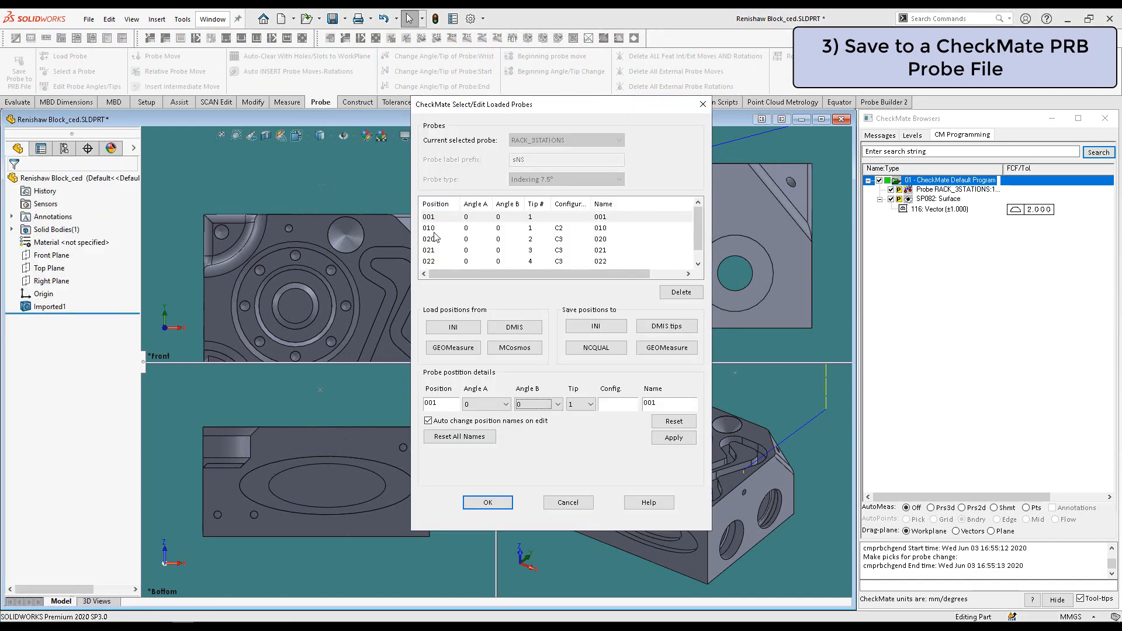
left_click(433, 229)
left_click(487, 502)
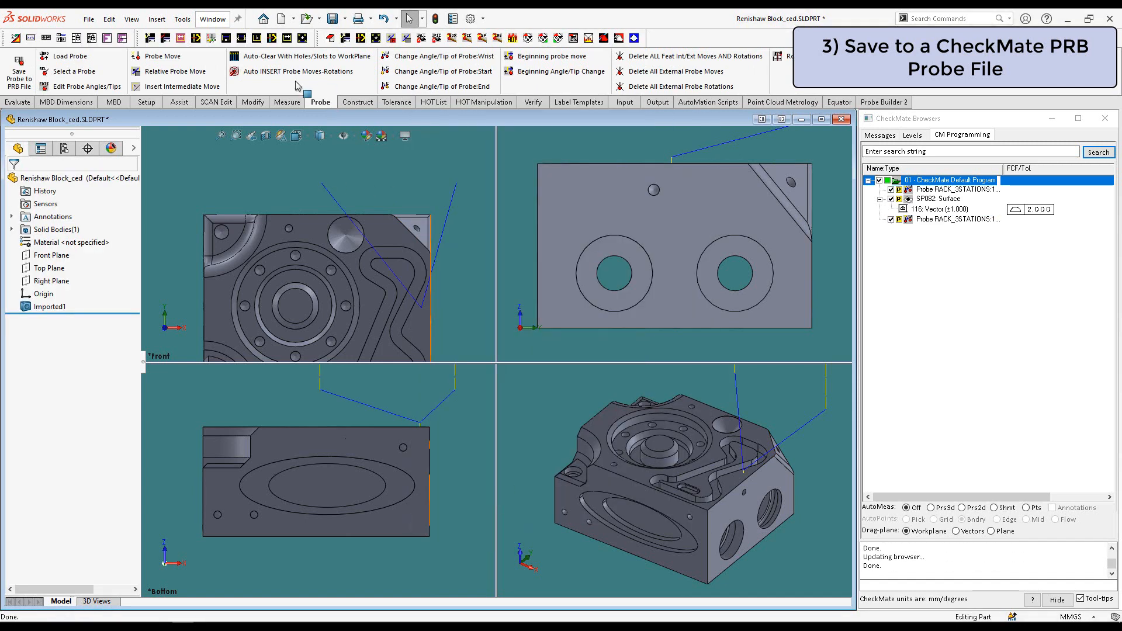
Step: Measure a surface point on the block's top face between the small hole and the conical recess
left_click(351, 56)
left_click(310, 227)
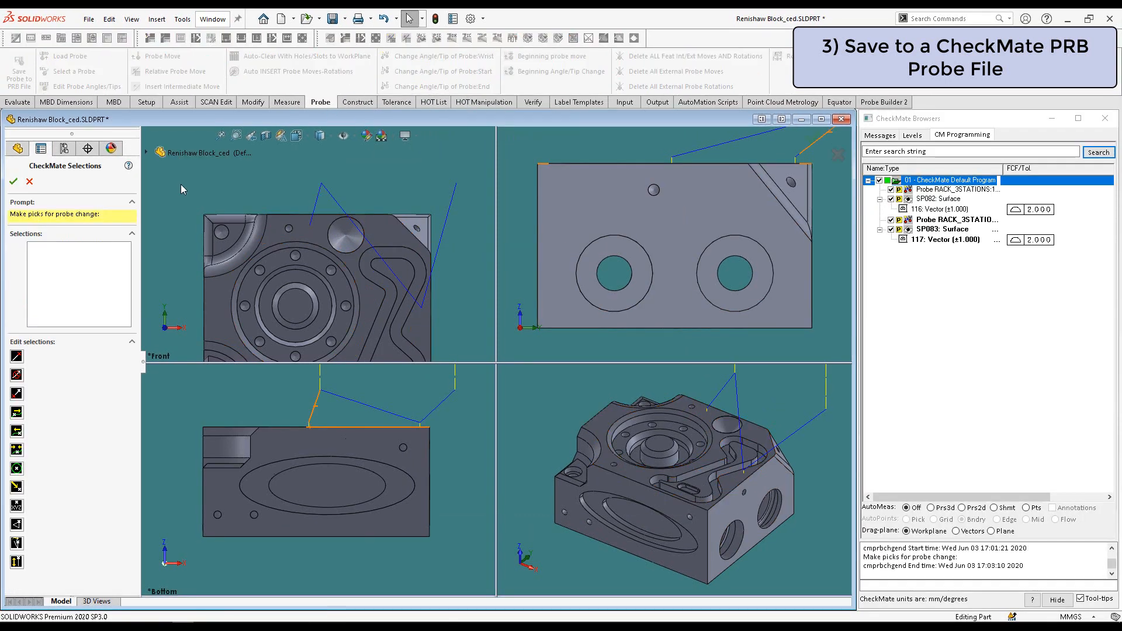
Step: Insert a third probe change by its end point beyond the block's upper-left corner in the Front view, using position 020
left_click(181, 185)
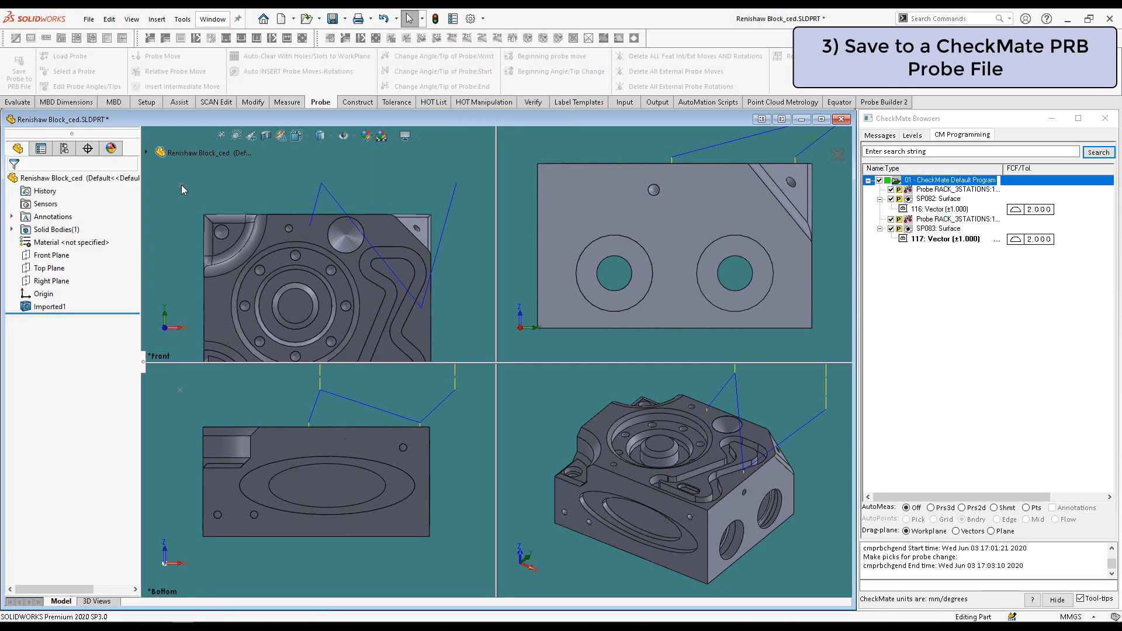
left_click(430, 241)
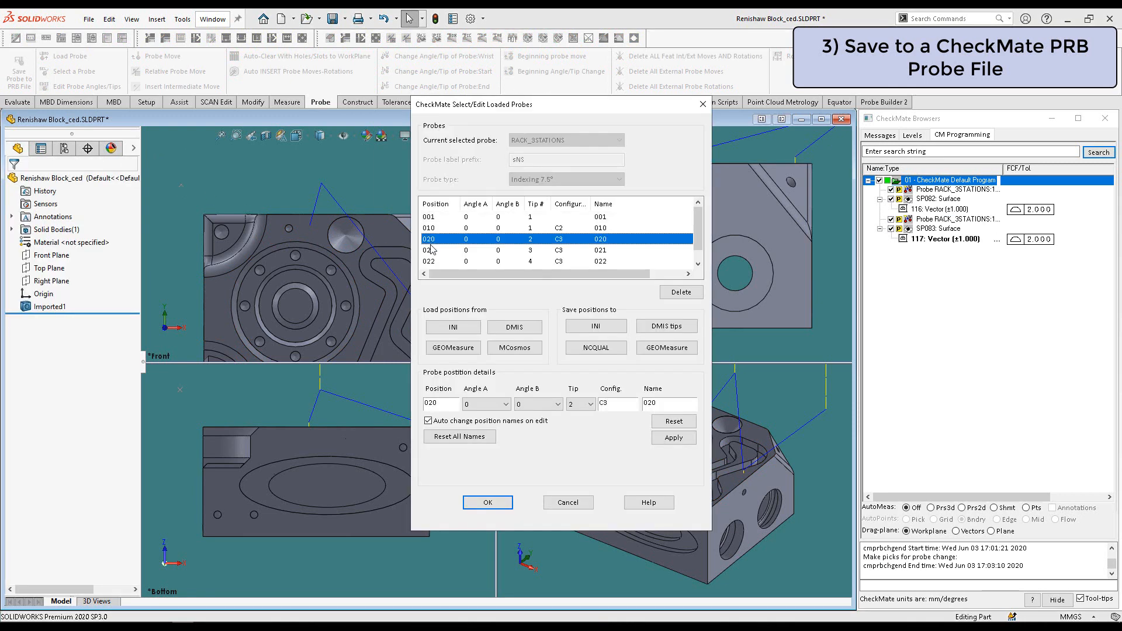
left_click(487, 502)
Step: Switch to a single viewport and measure a surface point on the block's side face beside the curved corner pocket, near the small hole
left_click(303, 138)
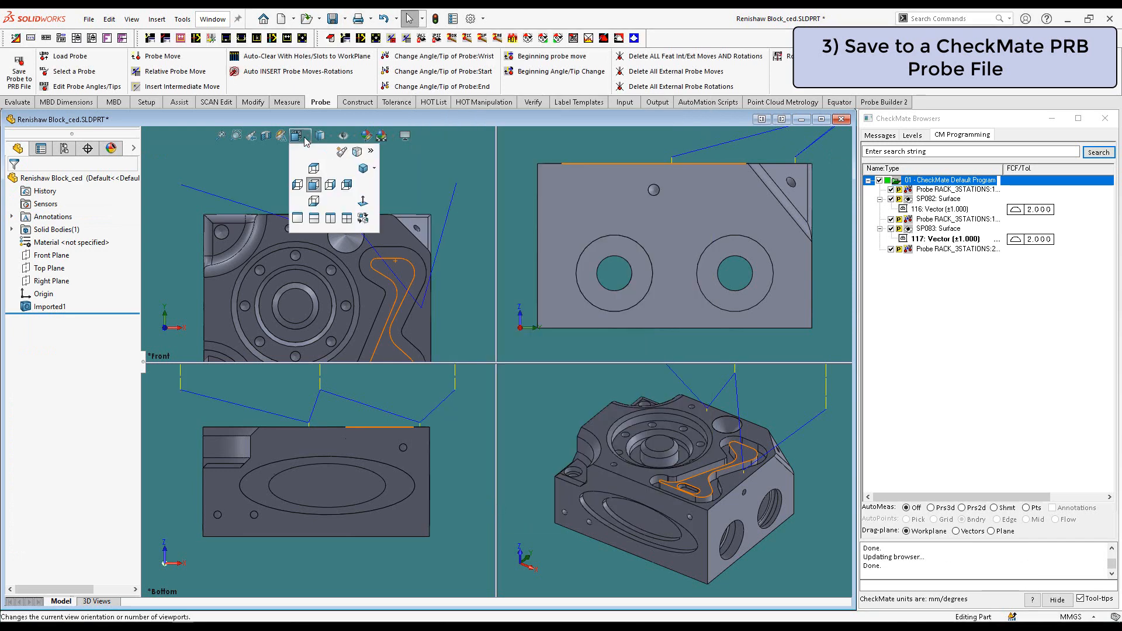
left_click(297, 218)
middle_click_drag(496, 485, 528, 396)
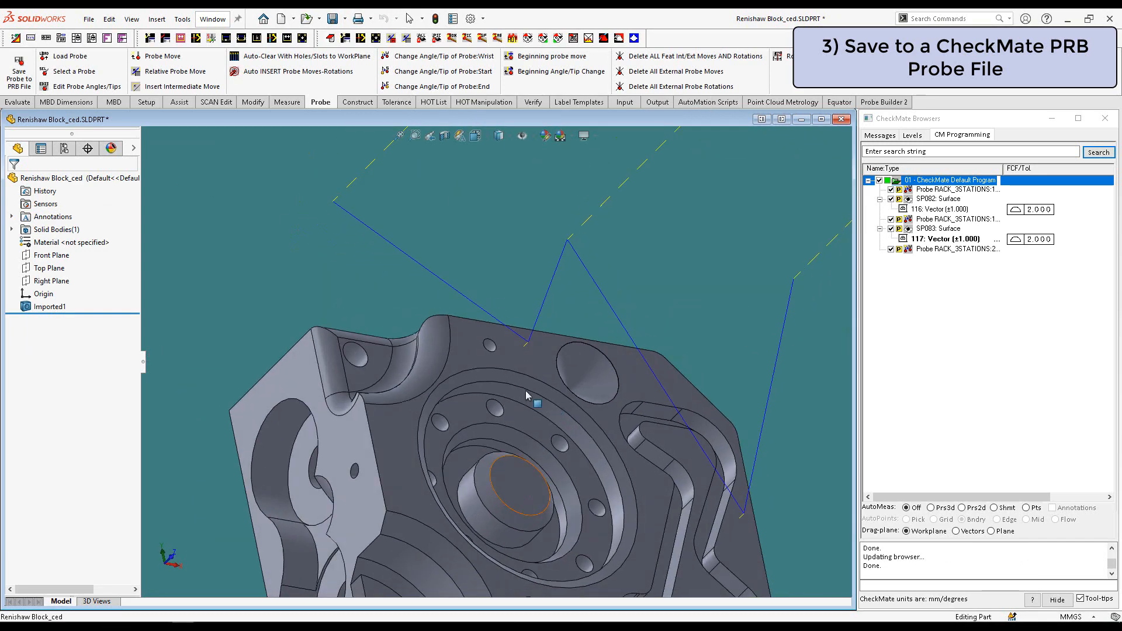
left_click(290, 103)
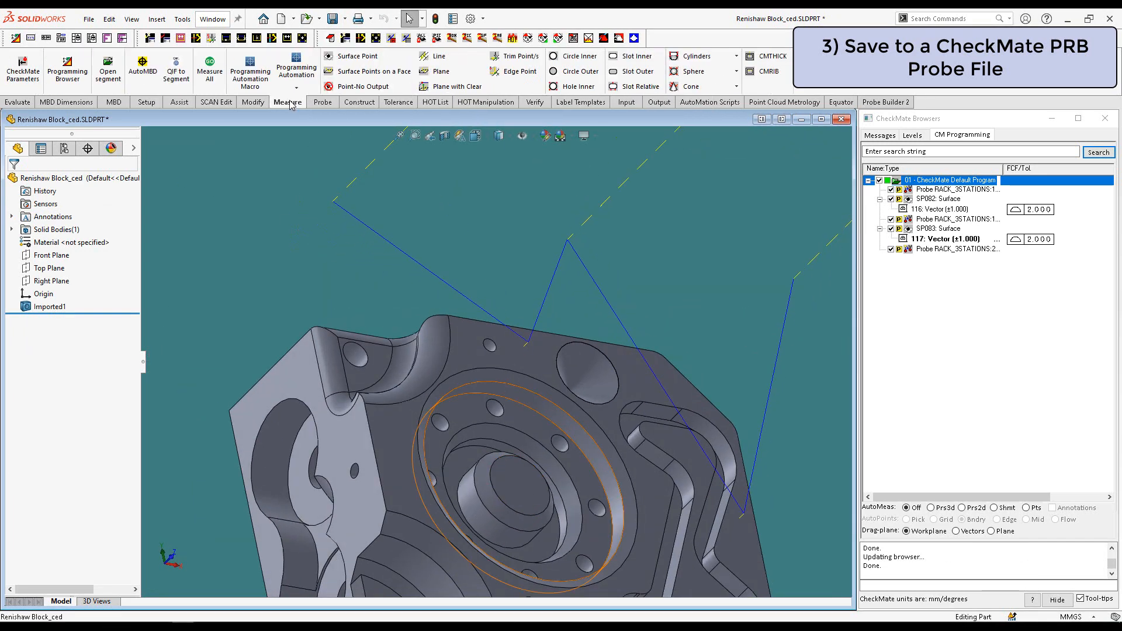
left_click(354, 56)
left_click(359, 453)
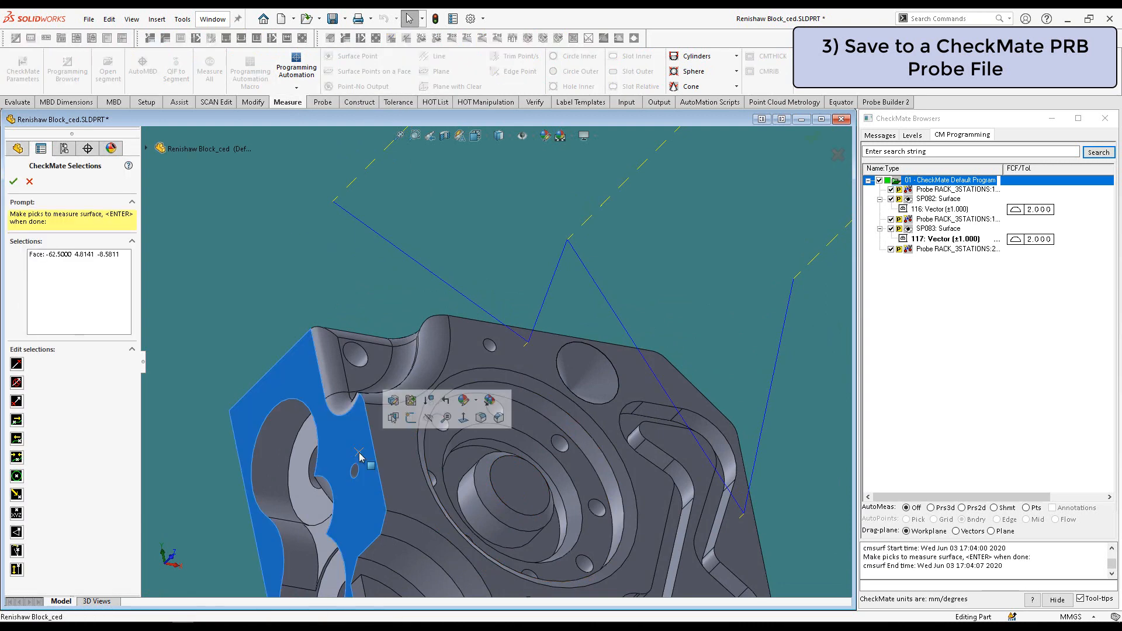
key("Return")
Step: Simulate the CheckMate Default Program segment to watch the rack probe changes and surface measurements on the block
middle_click_drag(359, 455, 383, 386)
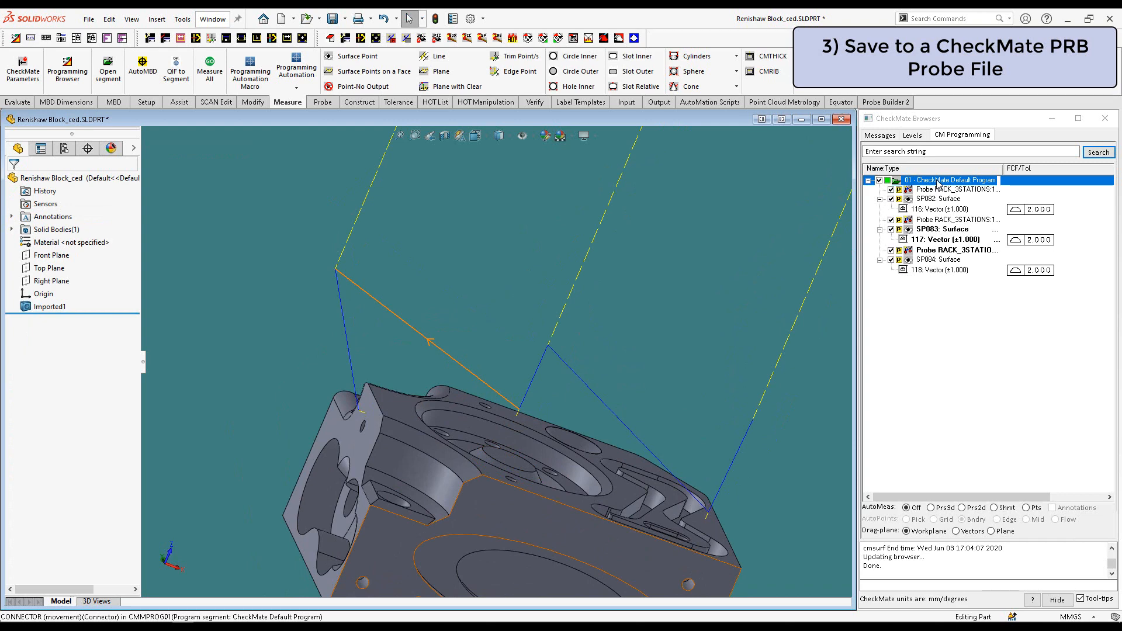
right_click(938, 184)
left_click(970, 190)
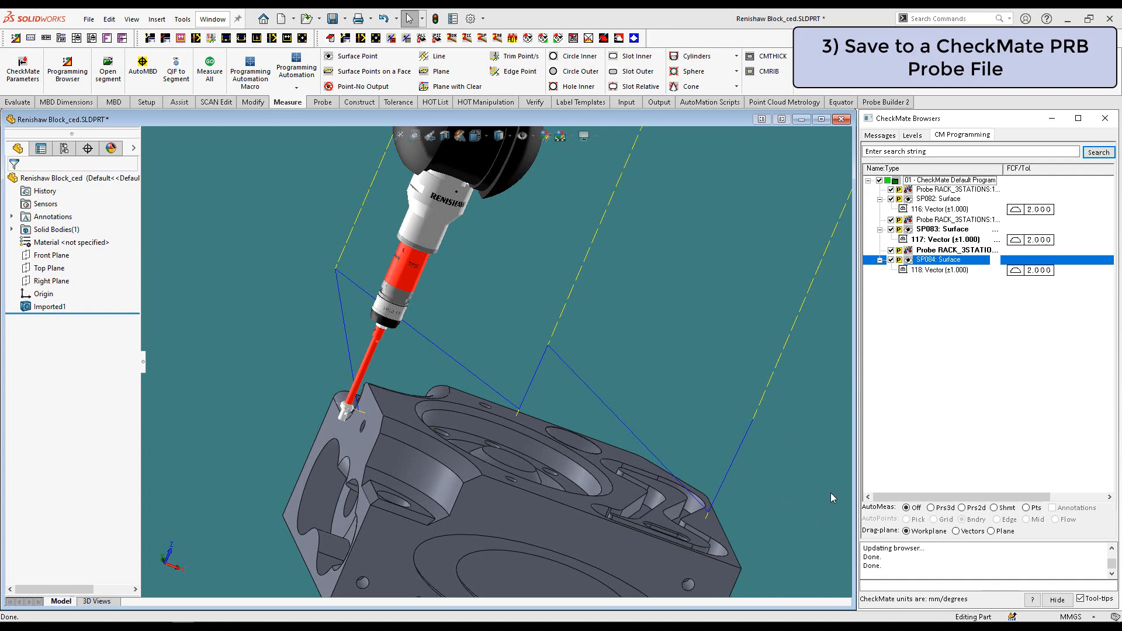
left_click(825, 507)
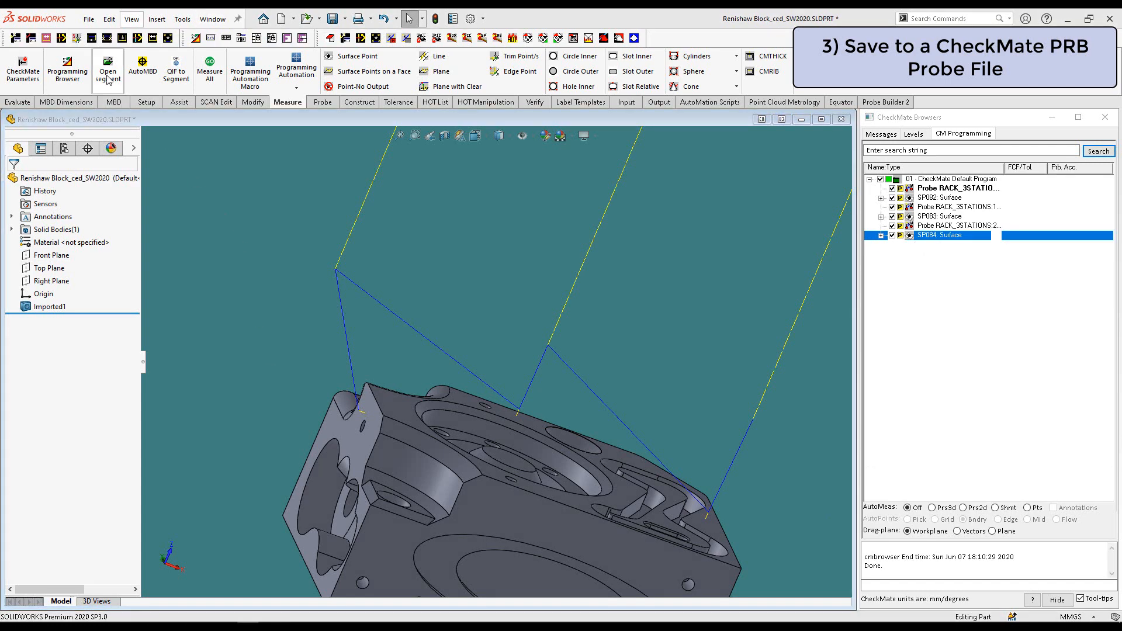
Step: Open a new program segment with the description Automation, hiding the previously open segment
left_click(108, 78)
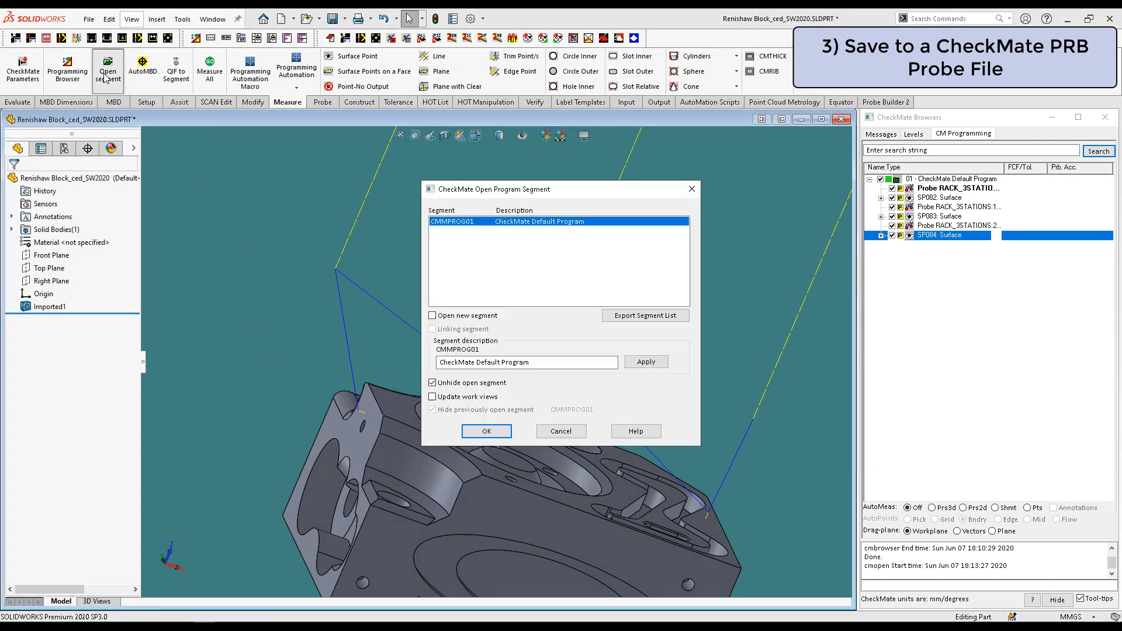
left_click(432, 316)
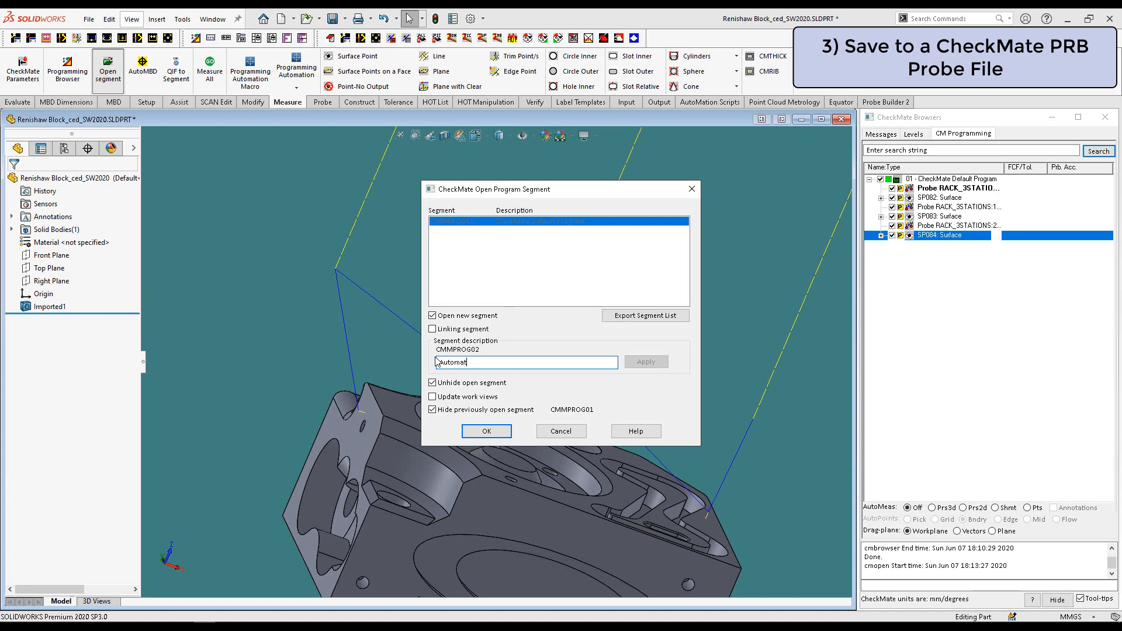
left_click(487, 432)
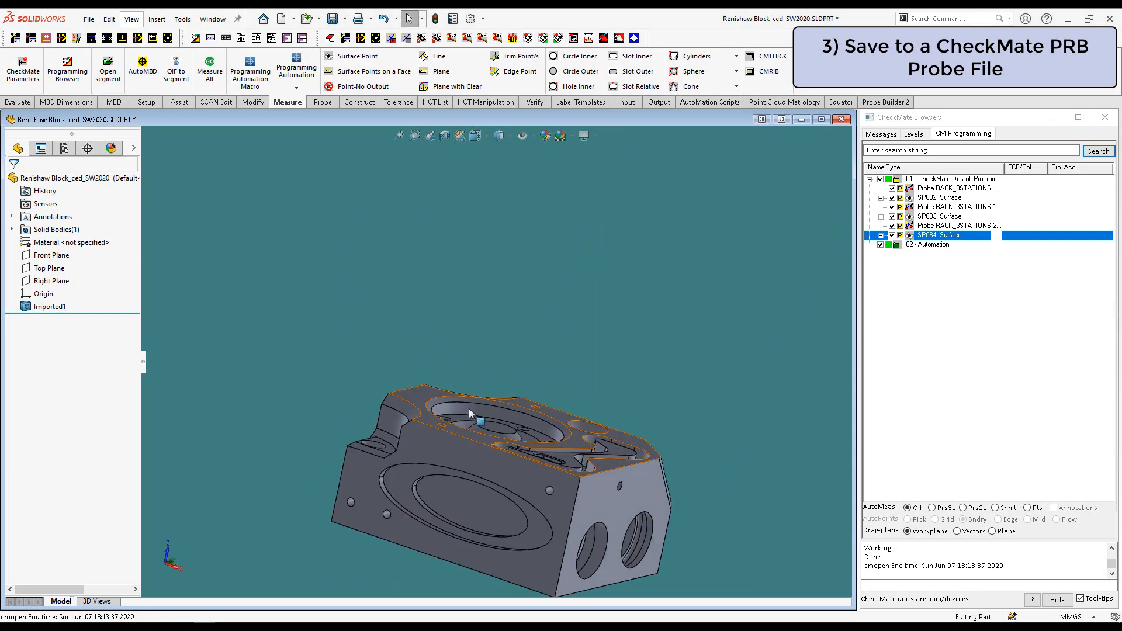
Step: Measure one surface point each on the block's two-bore side face, top face, opposite side face and side face with the oval groove
left_click(637, 497)
key("Return")
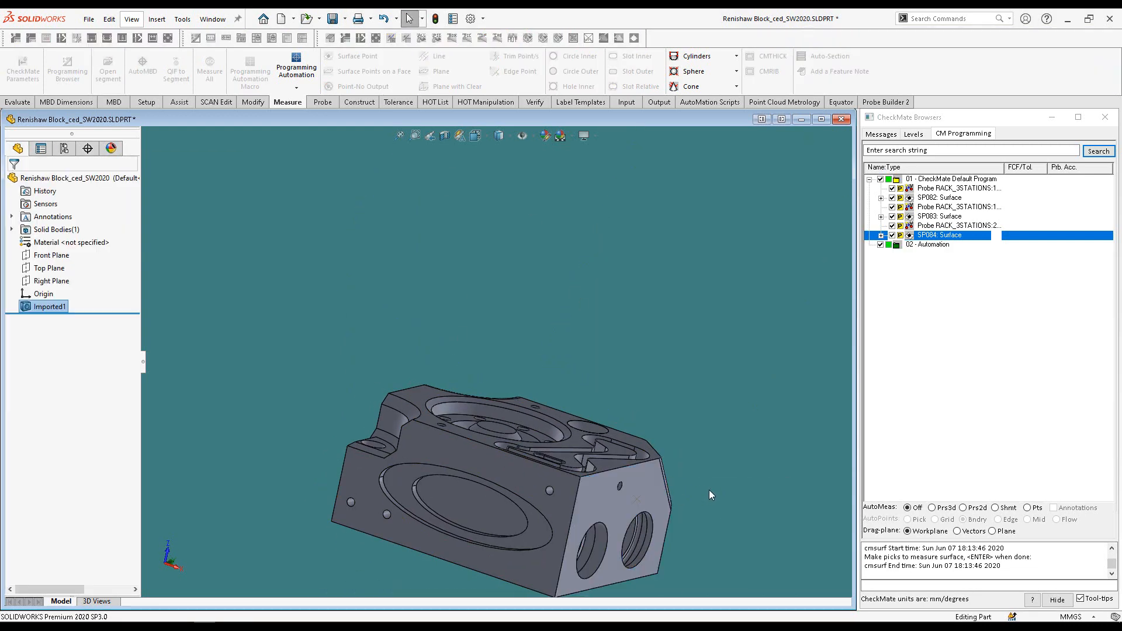
left_click(630, 506)
key("Return")
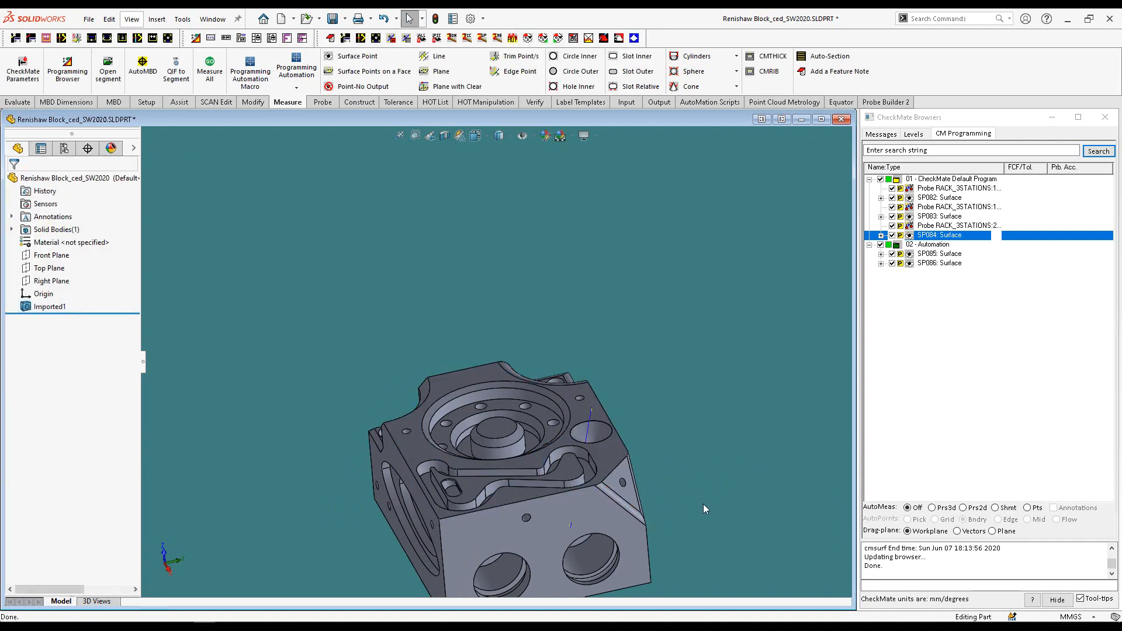
left_click(411, 416)
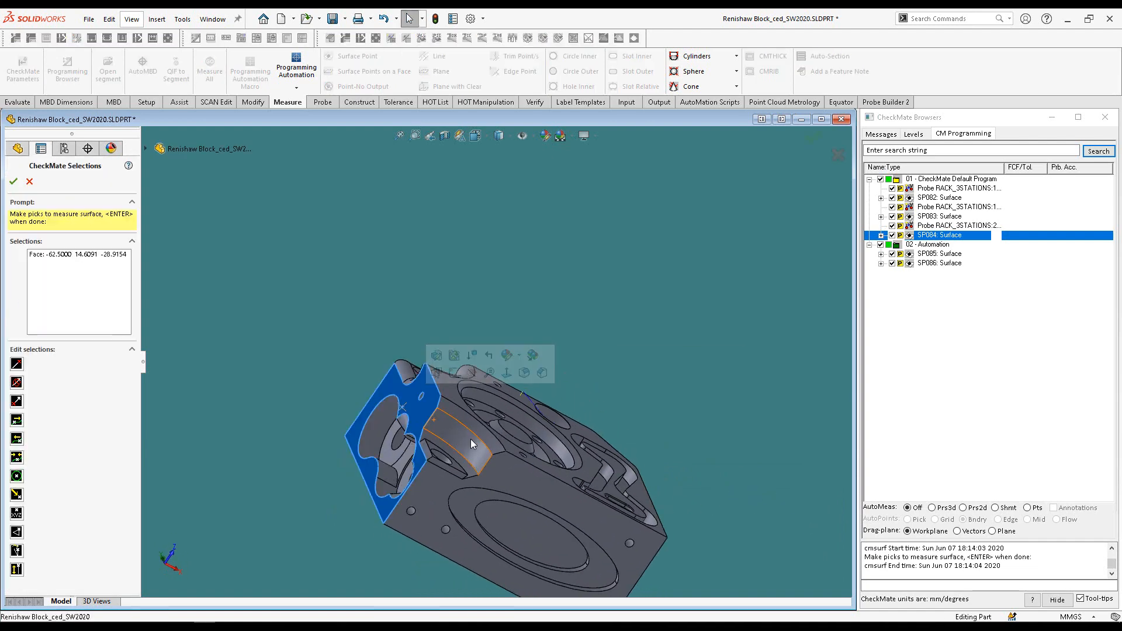
key("Return")
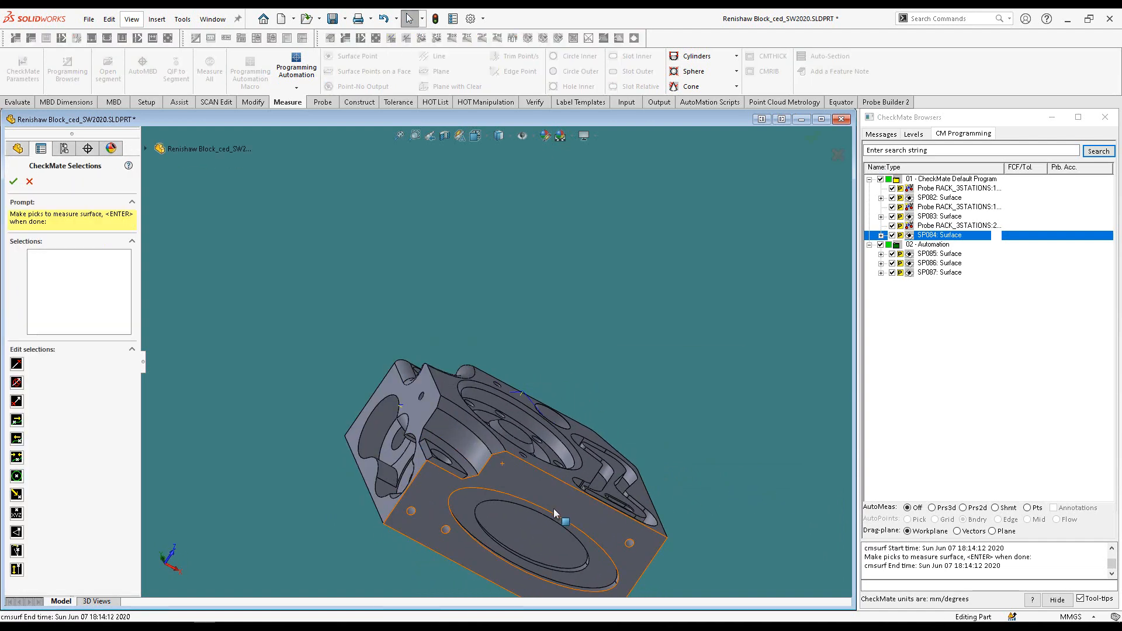
left_click(554, 513)
key("Return")
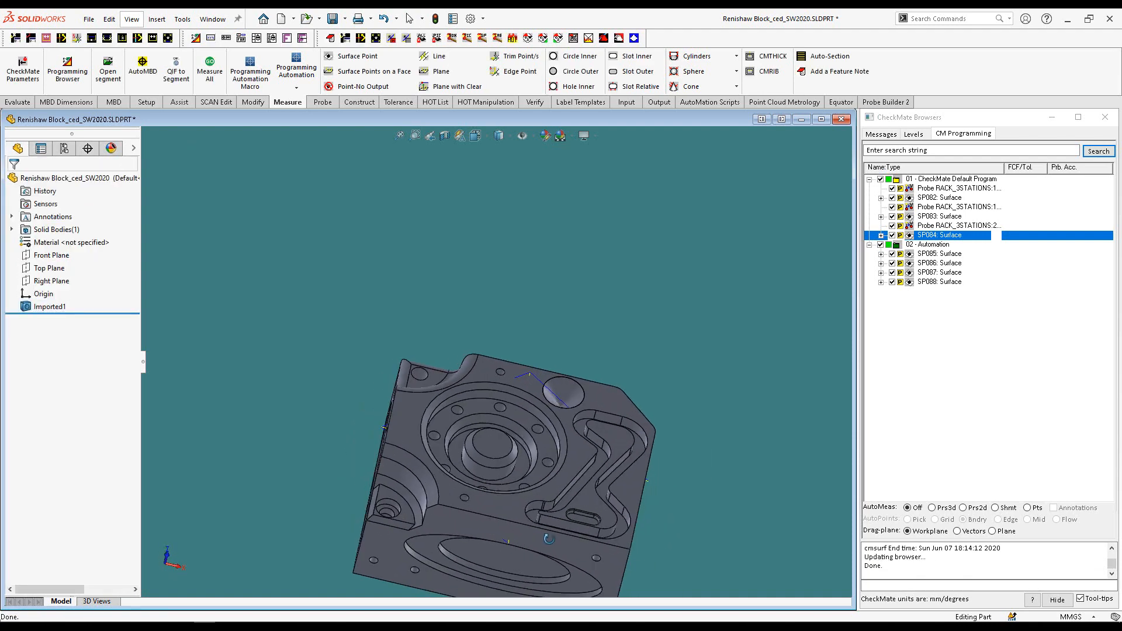
Step: Run Accessibility Analysis on the Automation segment's surface points and add probe moves and rotations along the optimized path
left_click(297, 90)
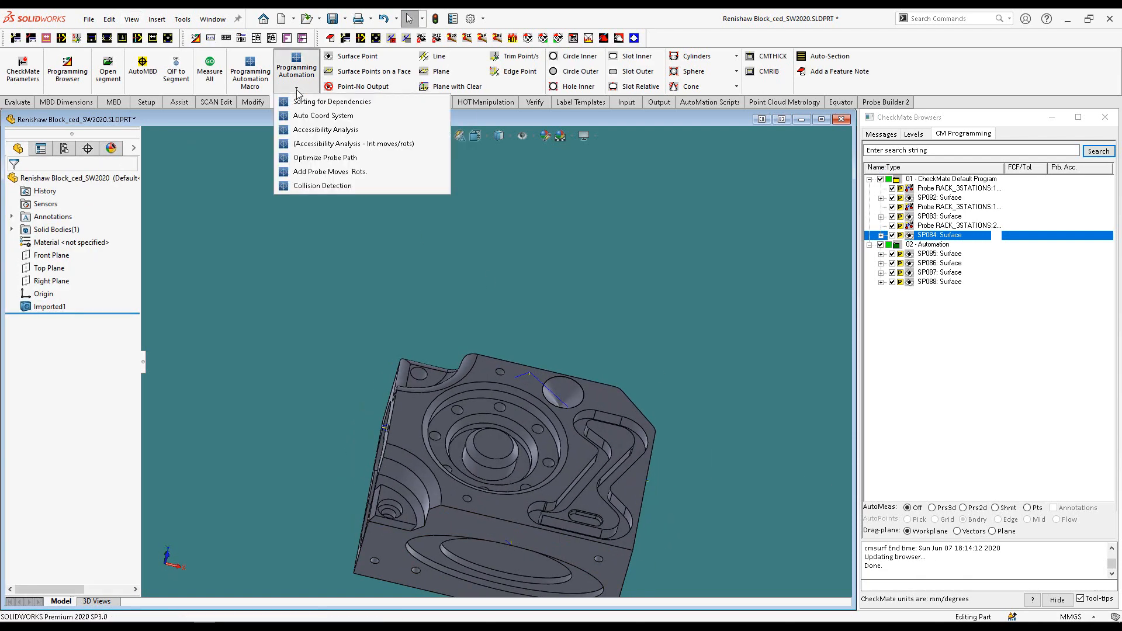
left_click(312, 133)
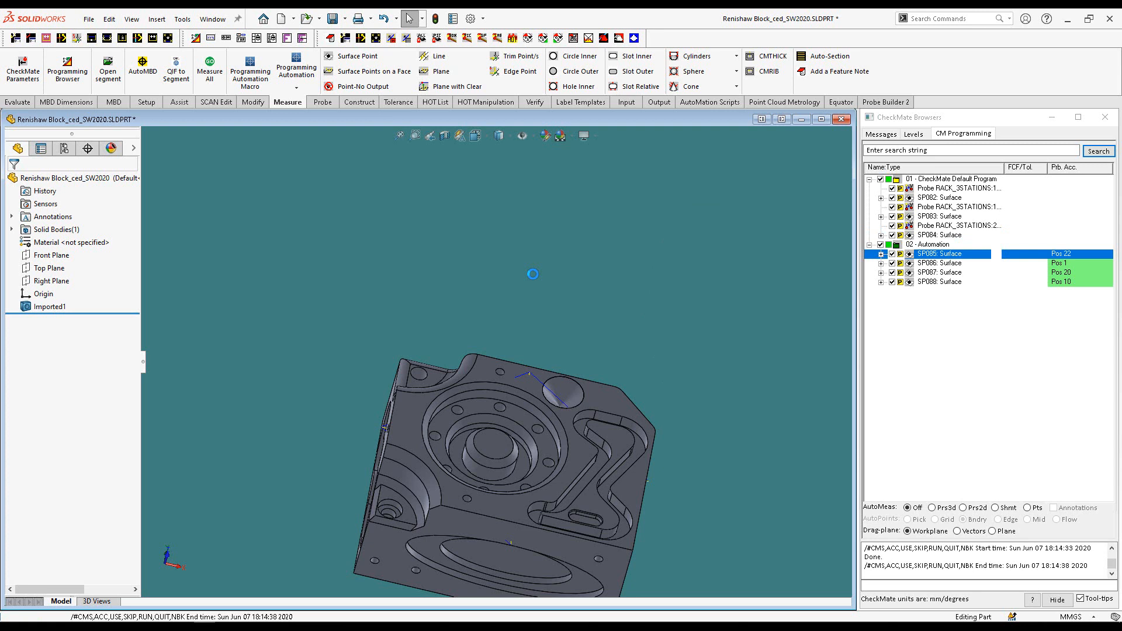
left_click(298, 86)
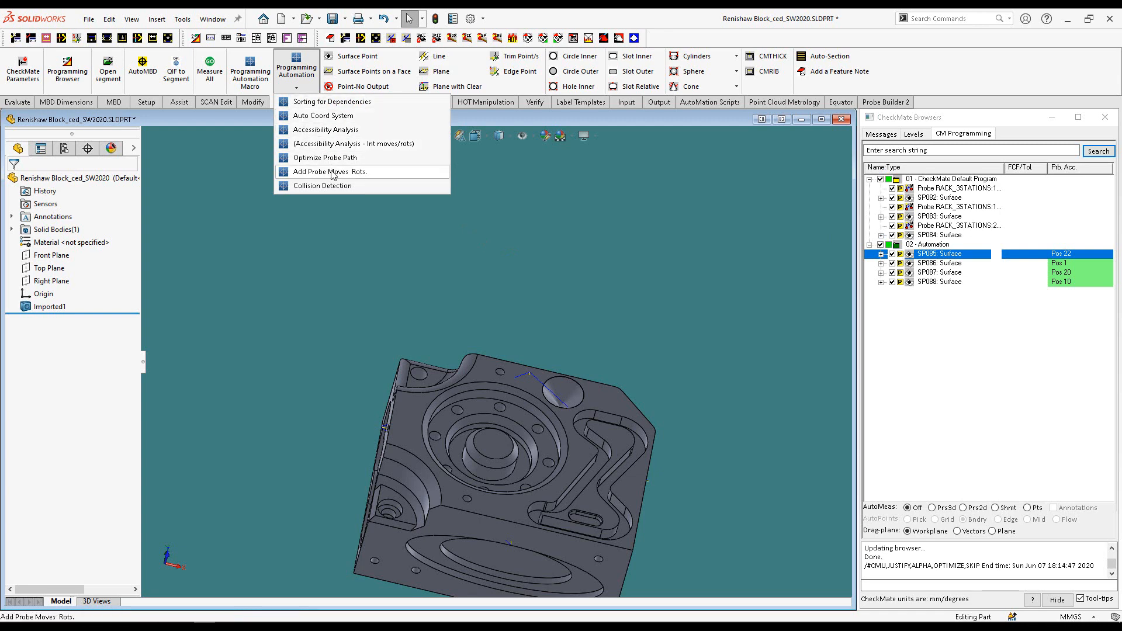
left_click(331, 172)
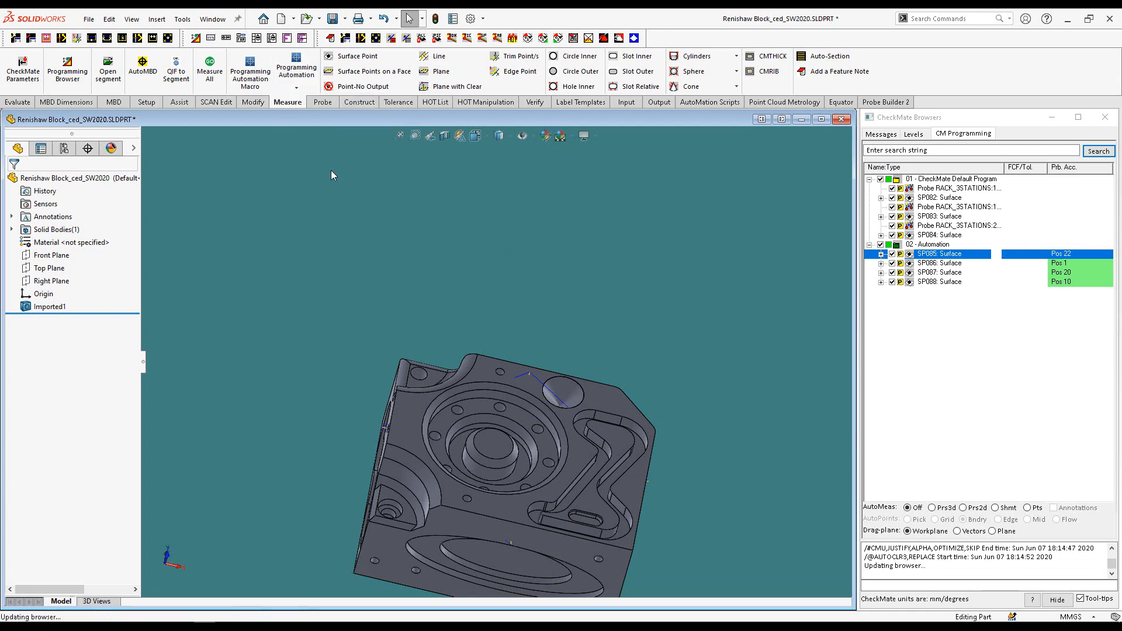
Step: Run Collision Detection on the Automation segment's probe path
left_click(297, 88)
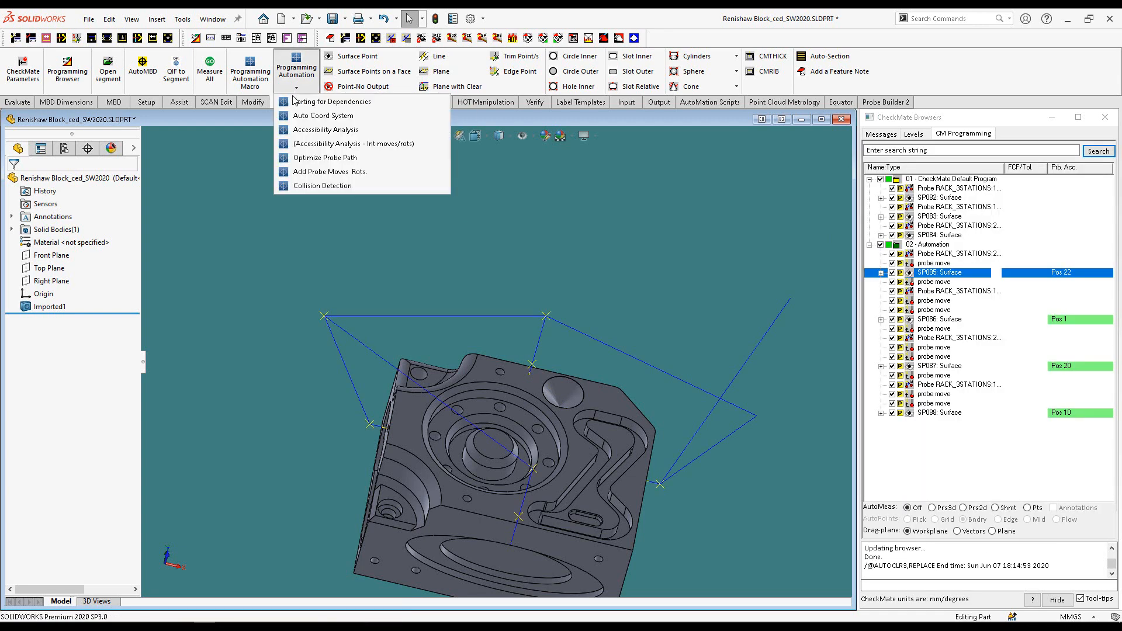
left_click(321, 186)
left_click(577, 340)
Step: Simulate the Automation segment to watch its rack probe changes, probe moves and surface measurements
left_click(926, 245)
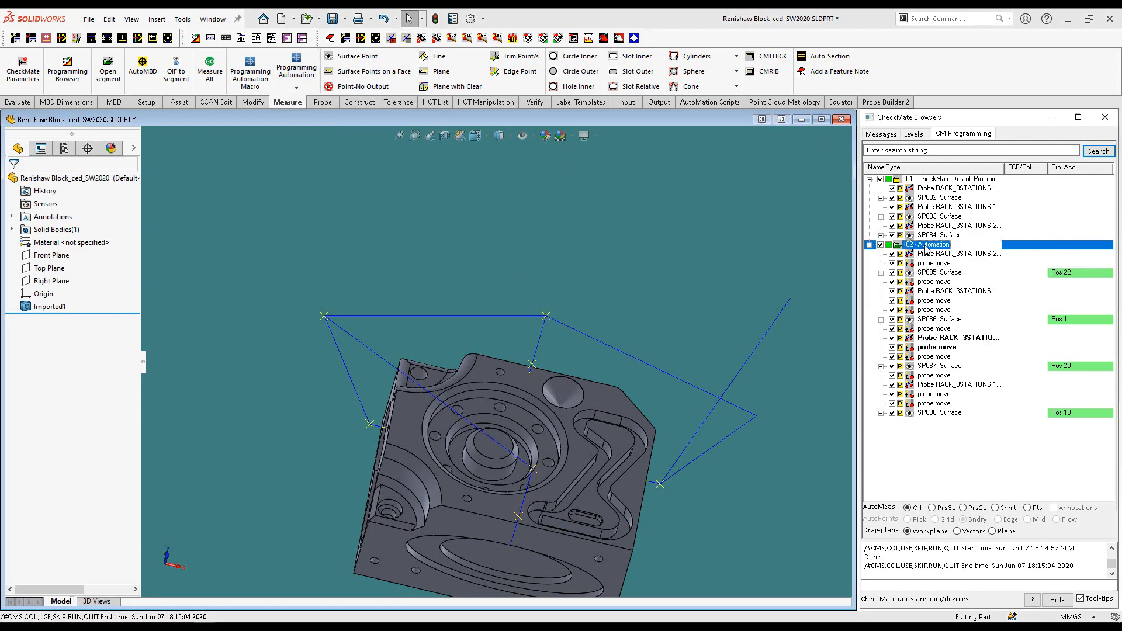
right_click(925, 248)
left_click(959, 253)
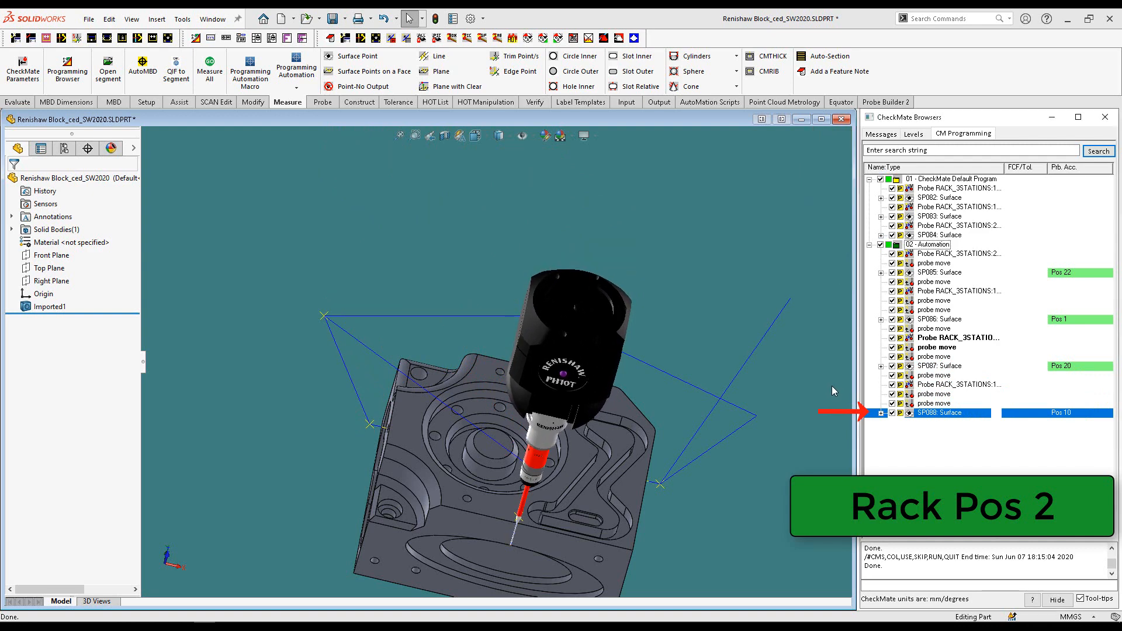
left_click(822, 419)
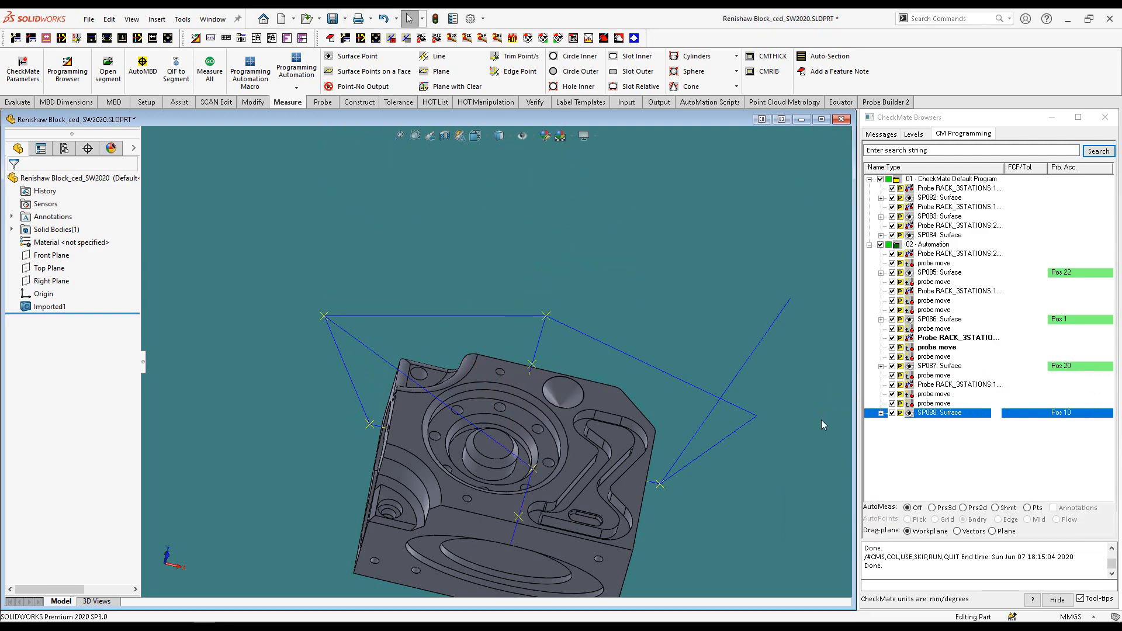